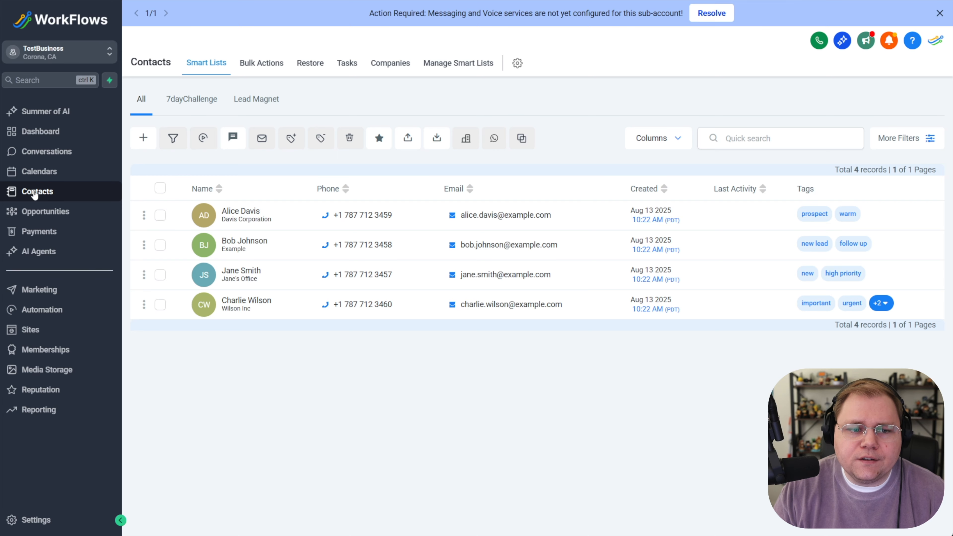
Start a new import with Contacts selected as the object and continue
left_click(436, 139)
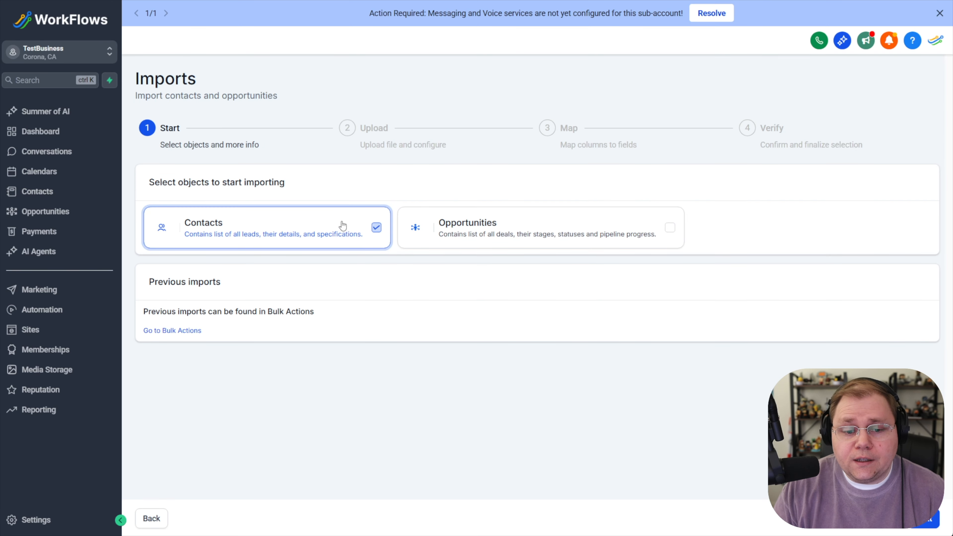
left_click(926, 524)
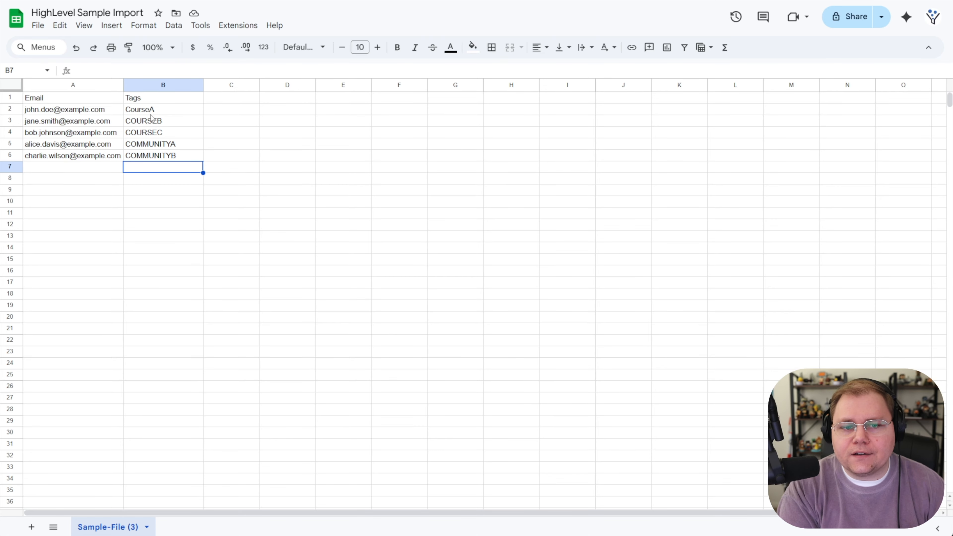
Append "-IMPORT" to the tag values in cells B2, B3 and B4 of the Tags column
left_click(151, 111)
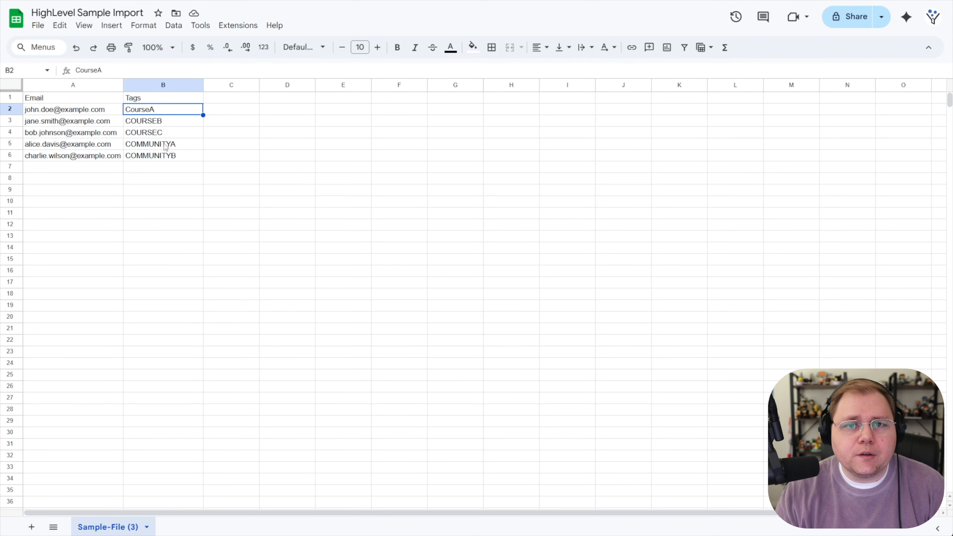
double_click(164, 113)
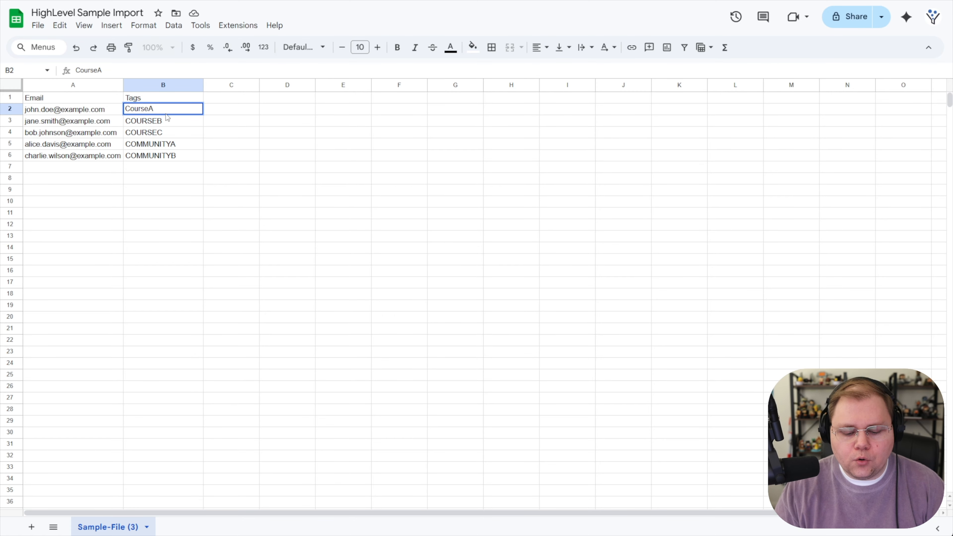
type("IMPORT")
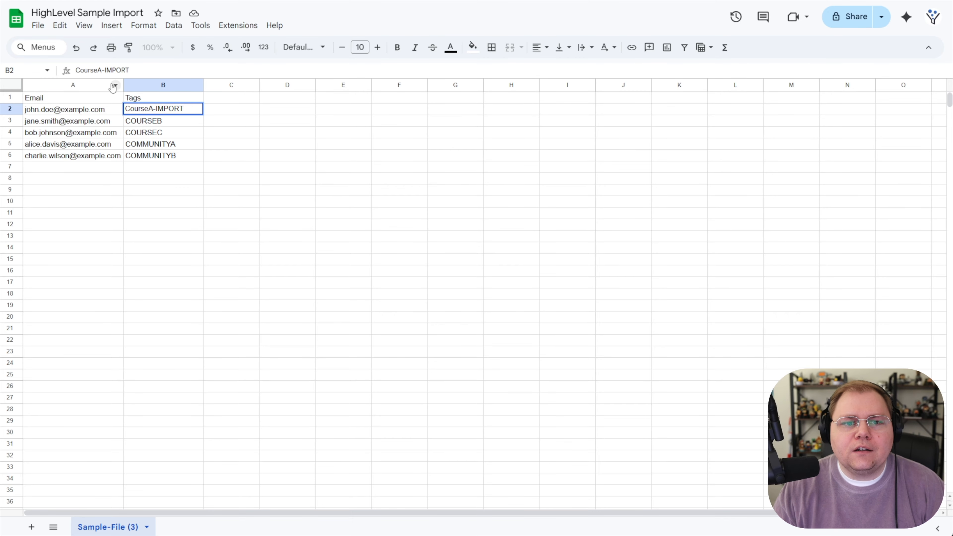
double_click(170, 120)
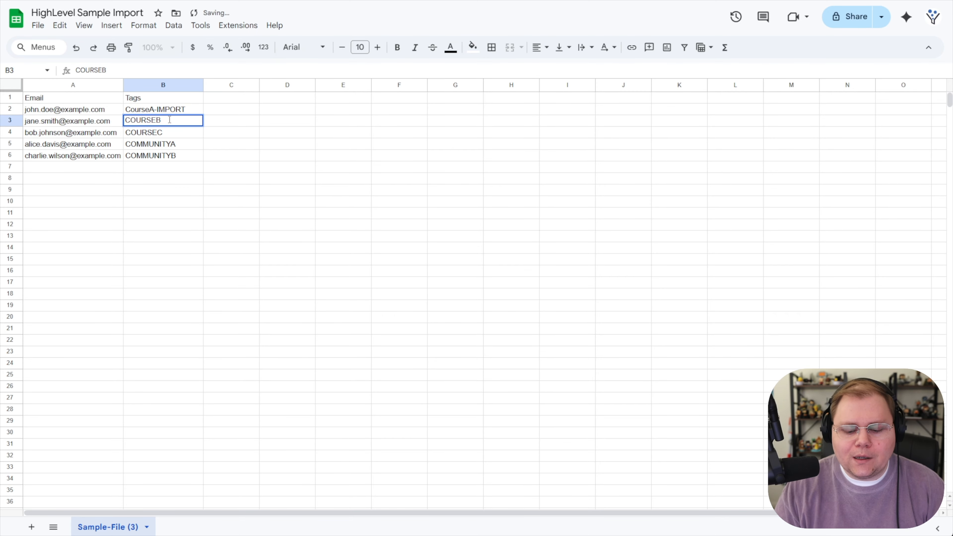
type("-IMPORT")
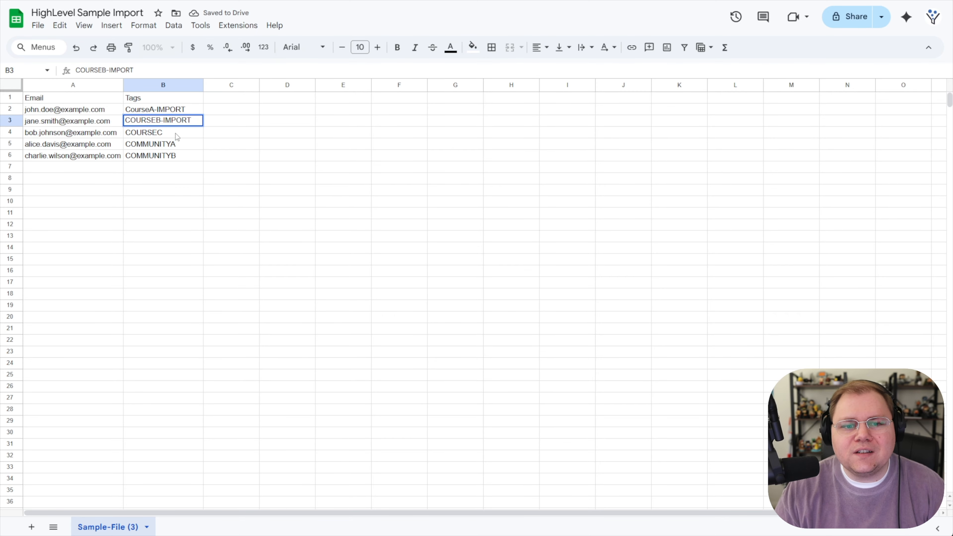
double_click(176, 132)
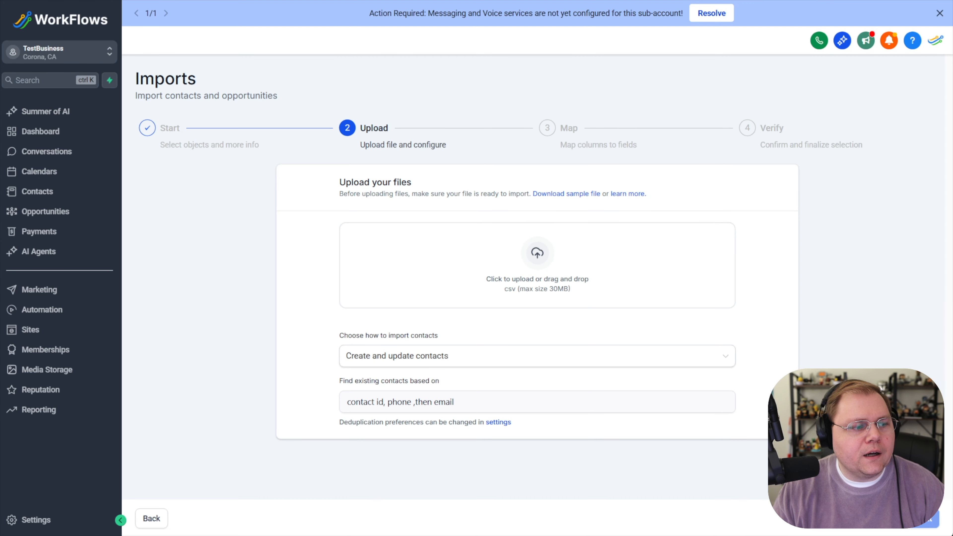
Upload the HighLevel Sample Import - Sample-File (3).csv file and continue
left_click_drag(952, 278, 488, 285)
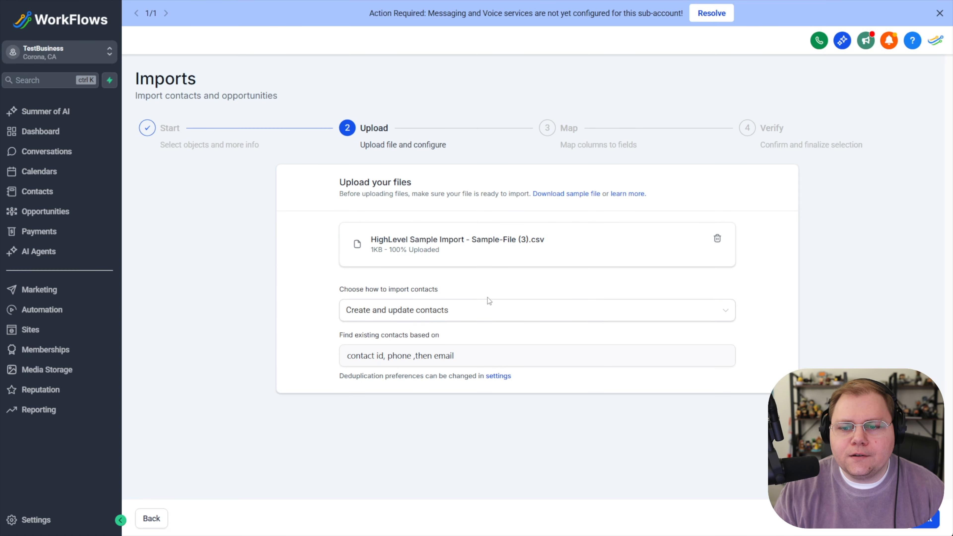
left_click(932, 522)
Keep the Email and Tags columns mapped to the Email and Tags fields and continue
scroll(287, 449, "down", 1)
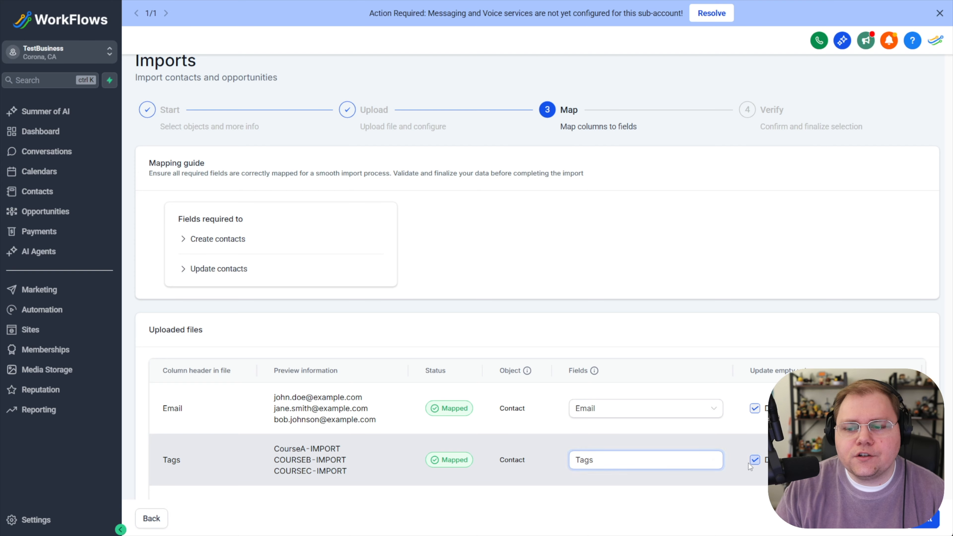
triple_click(796, 367)
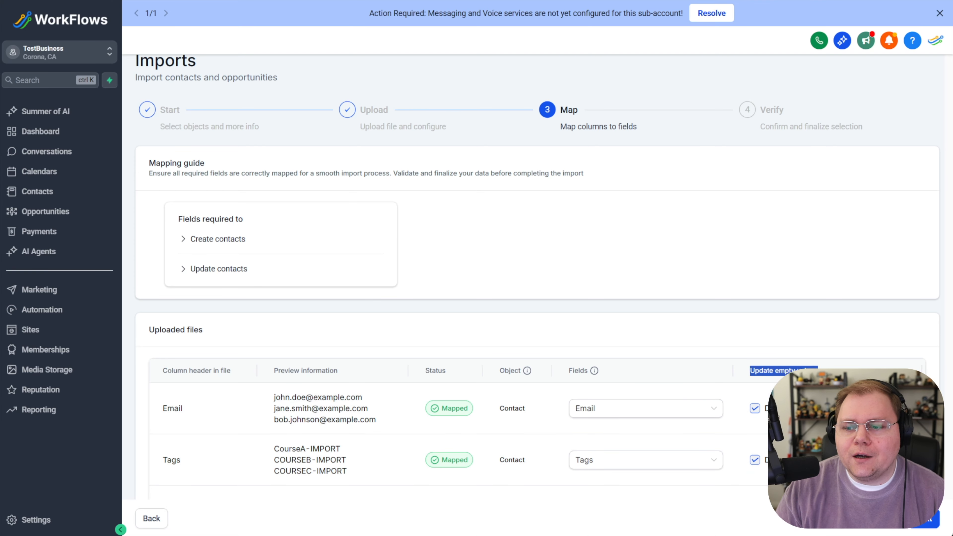
left_click(793, 367)
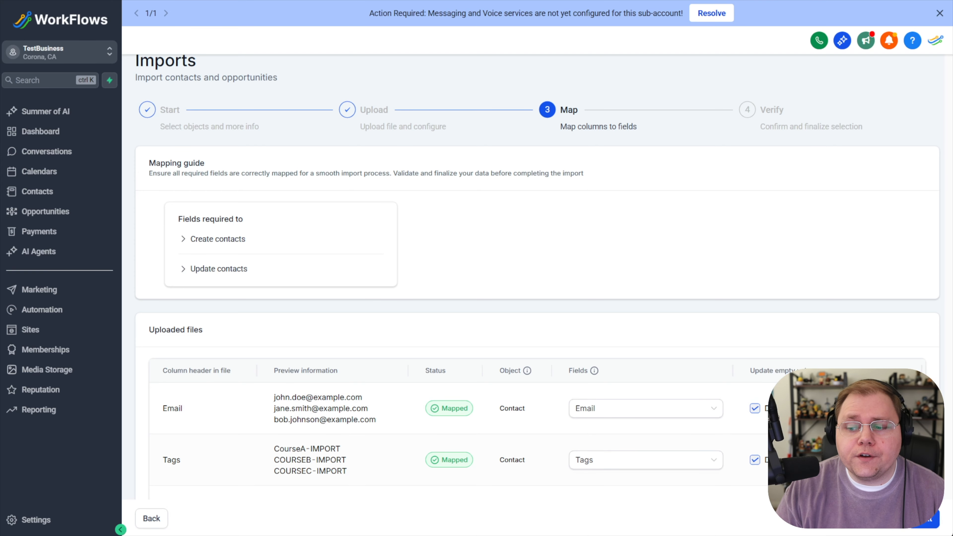
left_click(925, 522)
Confirm the contacts' consent statement and finish the import
scroll(487, 338, "down", 3)
left_click(204, 517)
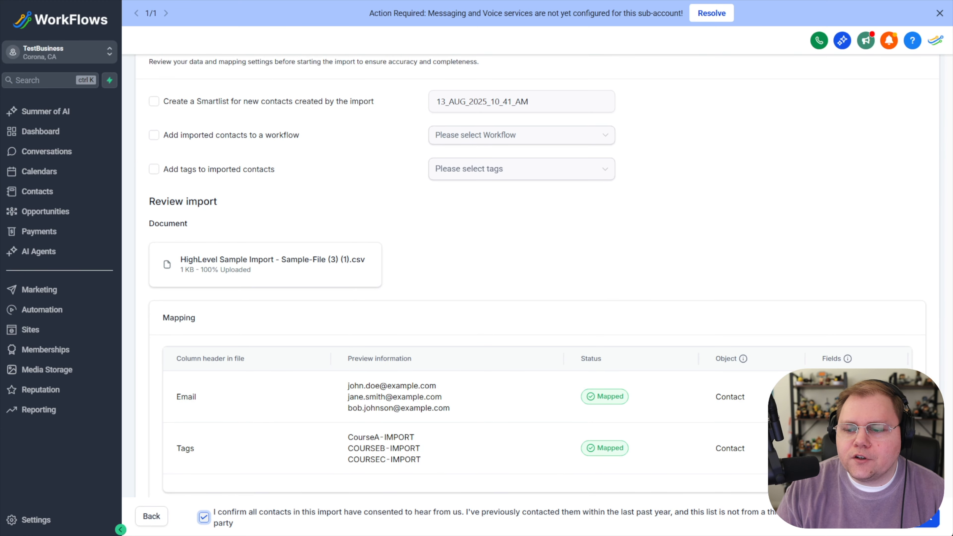
scroll(623, 335, "up", 3)
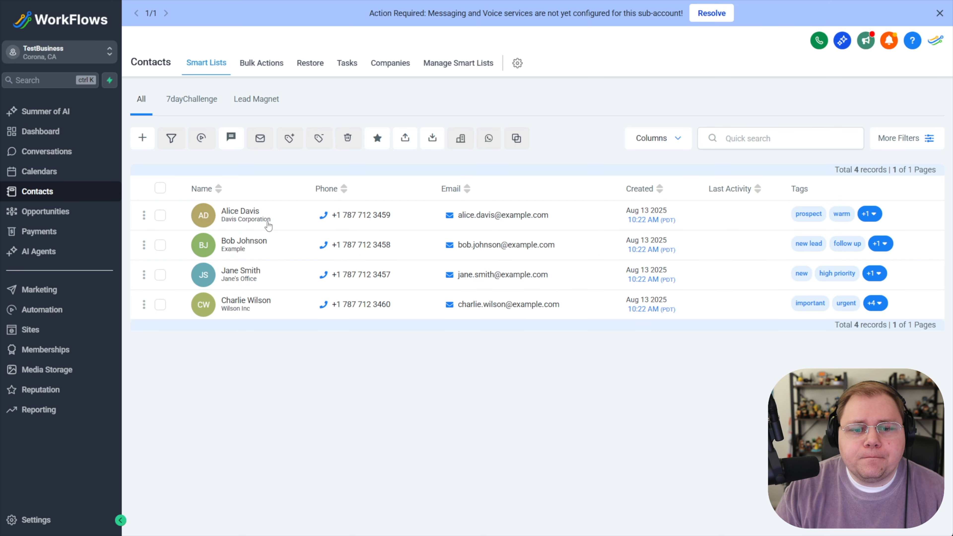
Open the last contact in the list to review its tags, then return to the contact list
left_click(245, 304)
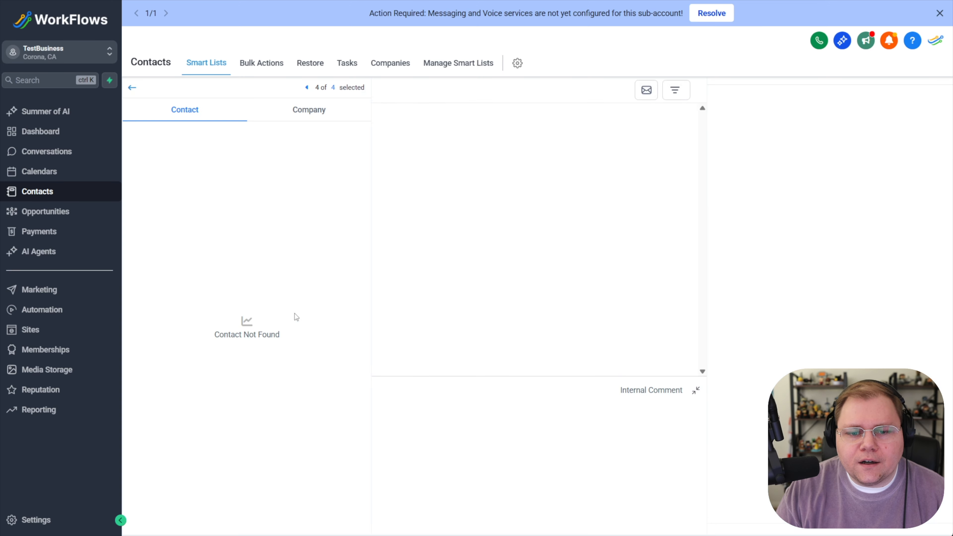
scroll(316, 293, "down", 10)
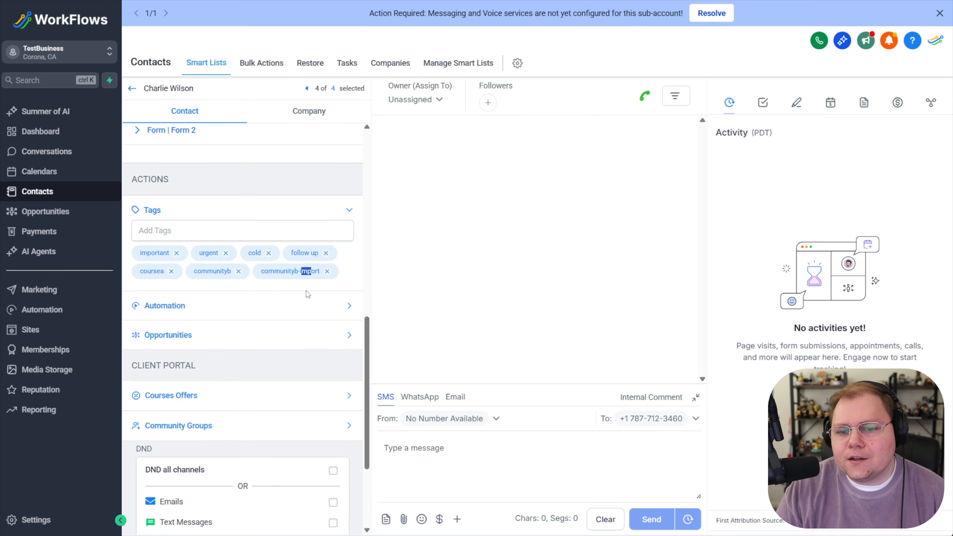
scroll(309, 291, "up", 10)
left_click(132, 88)
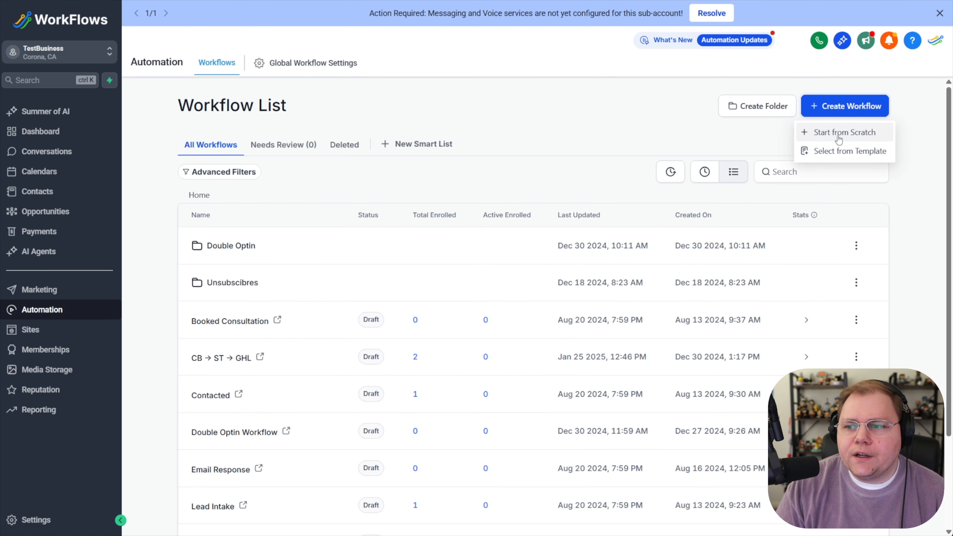
left_click(838, 135)
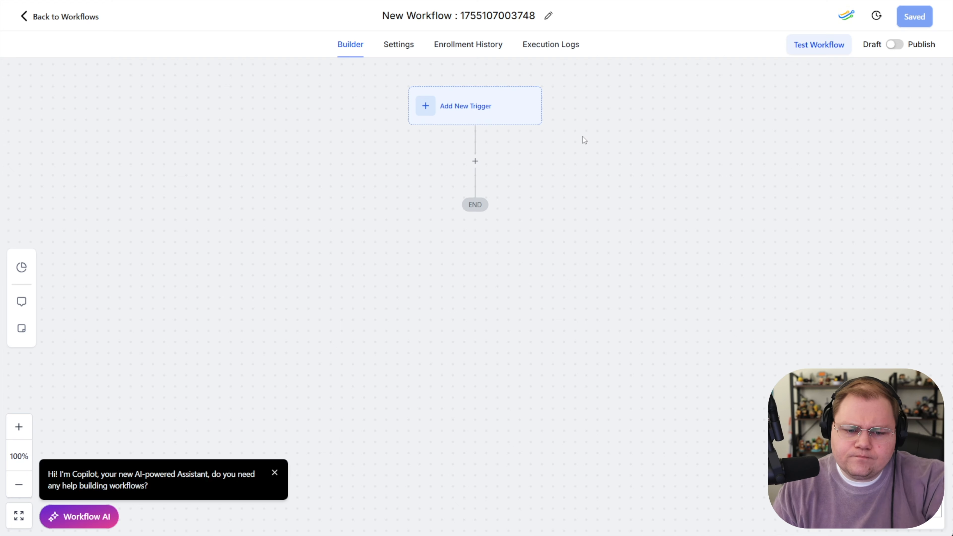
left_click(504, 108)
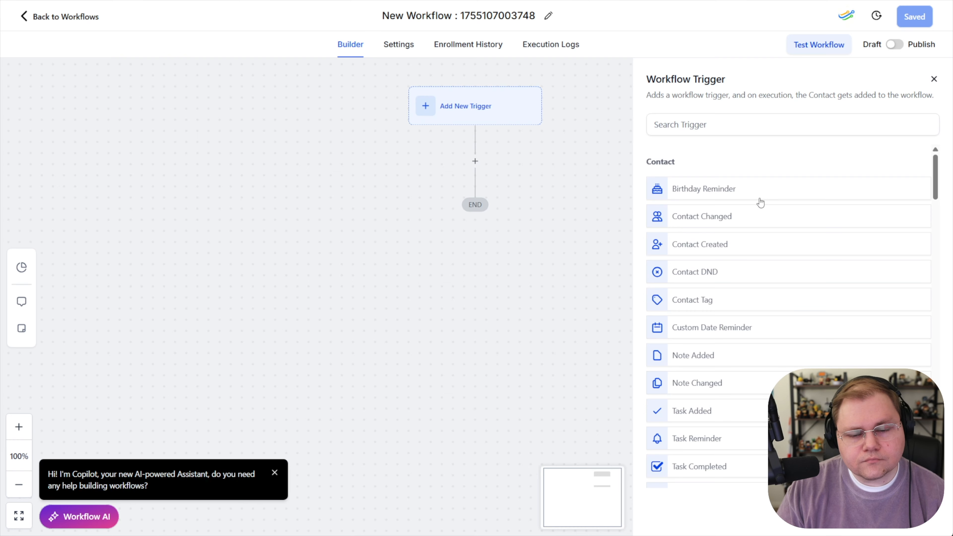
left_click(933, 79)
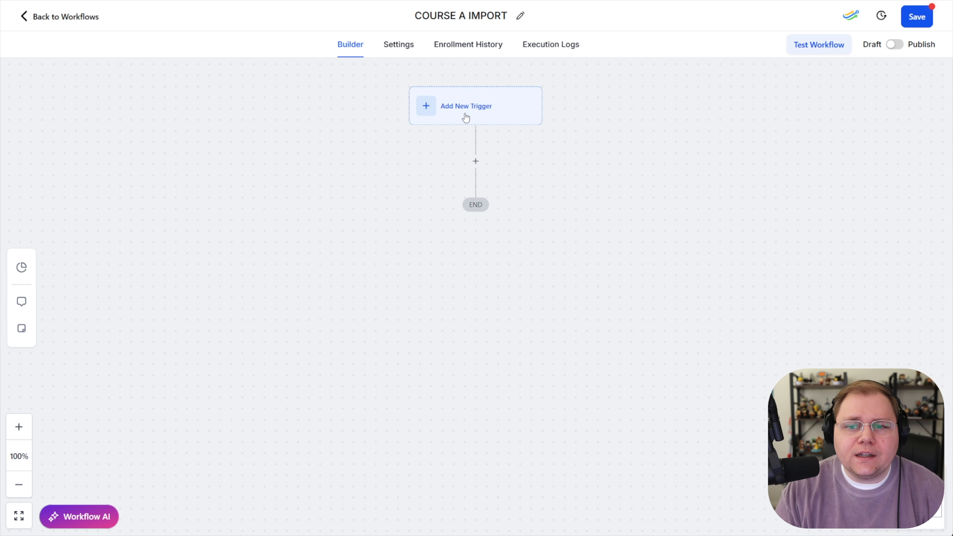
Add a Course Grant Offer action to the workflow granting the demo Course offer
left_click(475, 162)
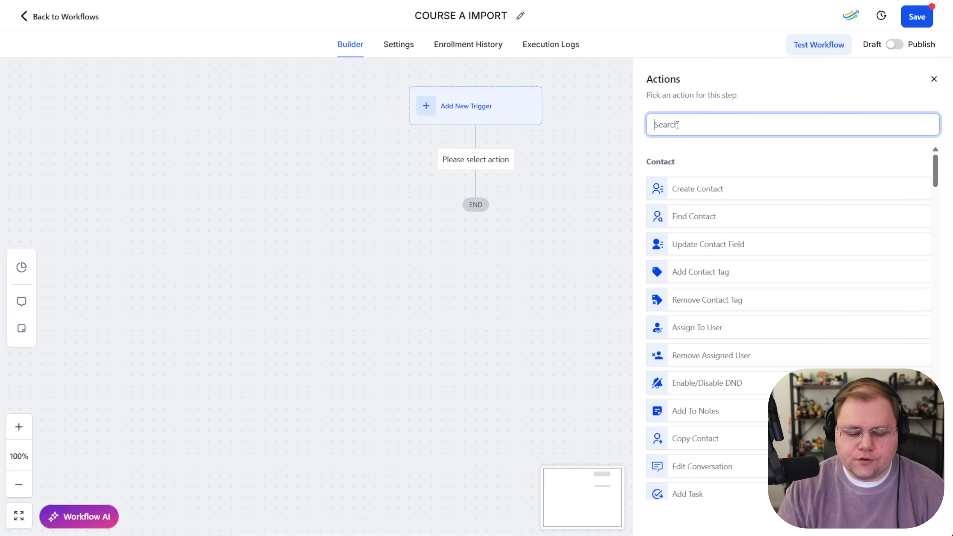
type("grant")
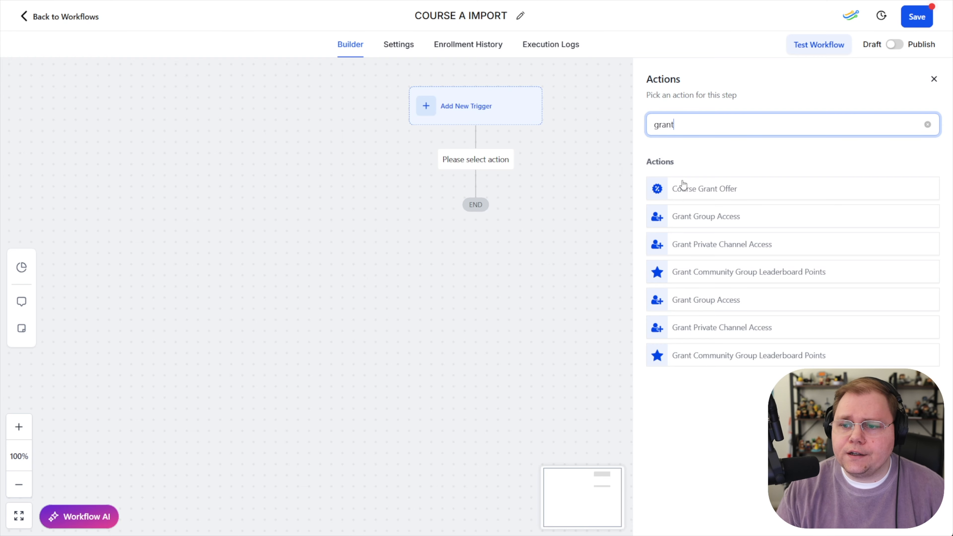
left_click_drag(717, 188, 692, 191)
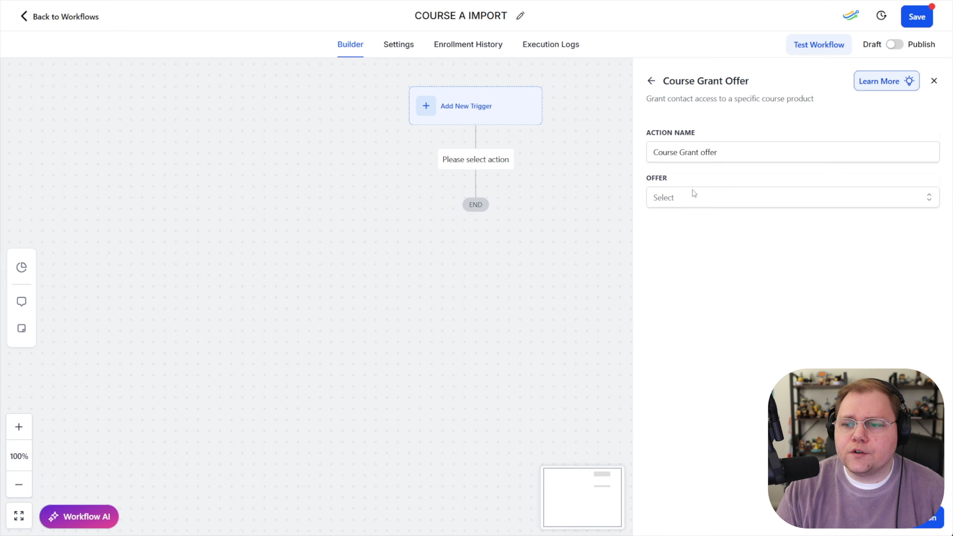
left_click(712, 198)
left_click(679, 270)
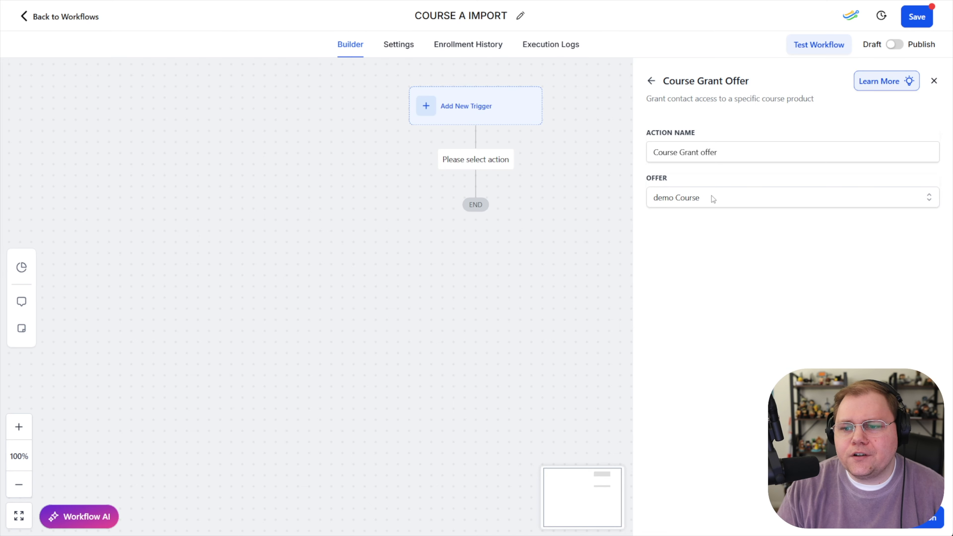
left_click(915, 518)
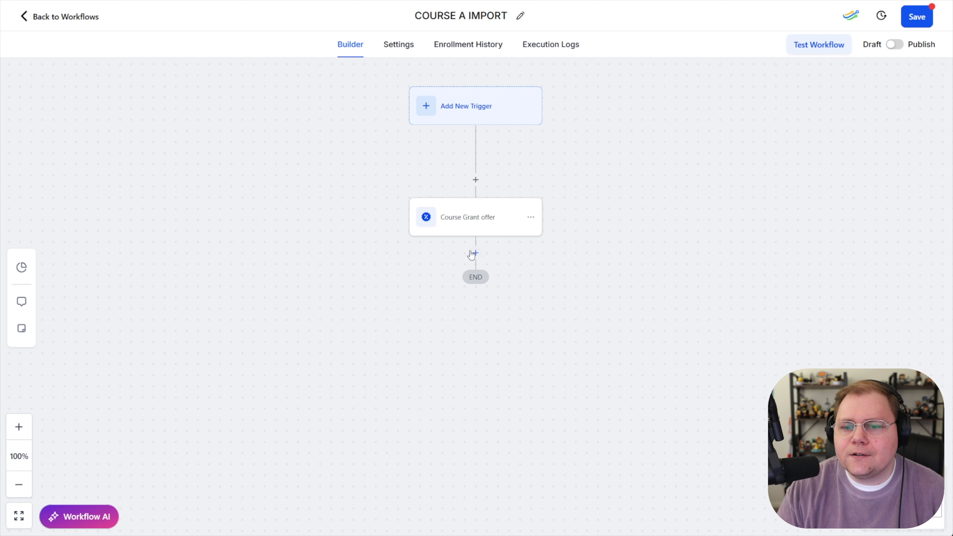
Add a Remove Contact Tag action below the course grant and save it
left_click(475, 253)
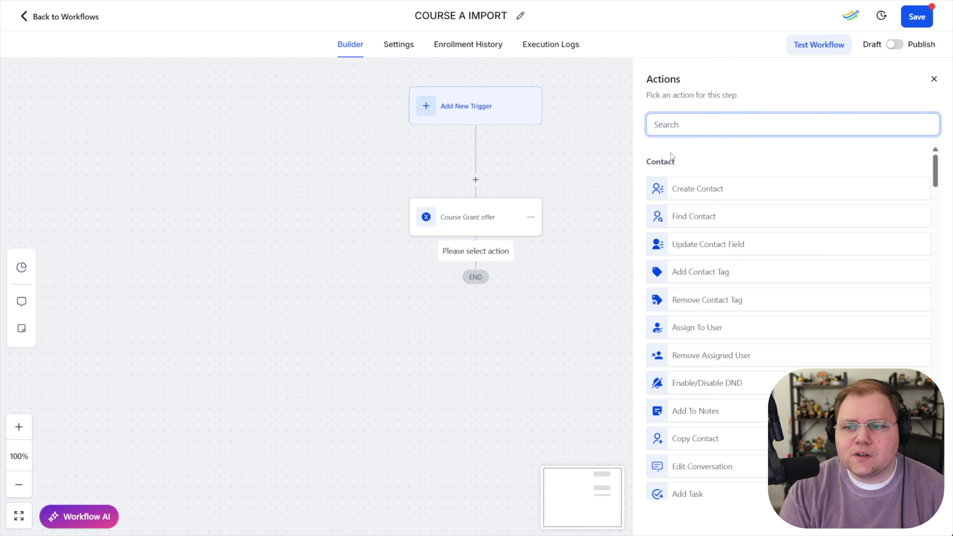
type("remove")
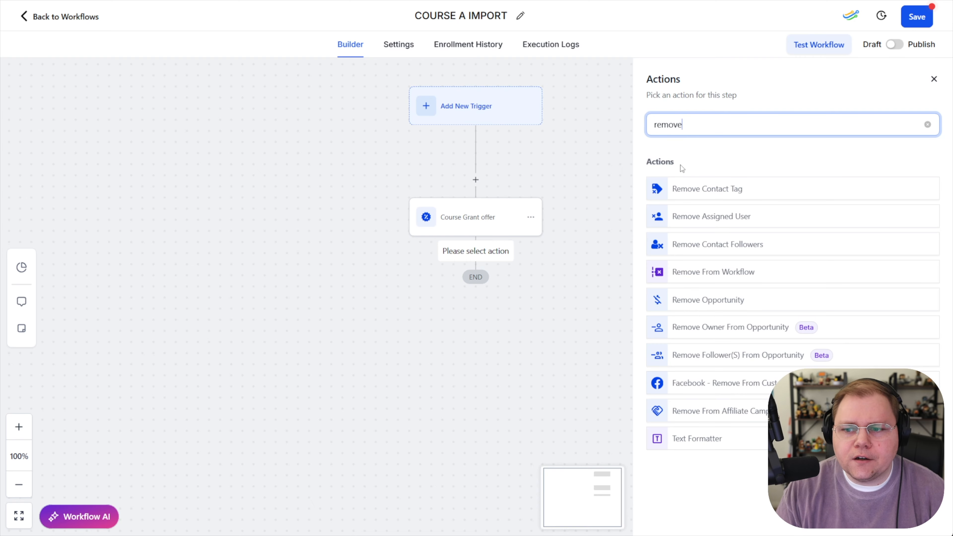
left_click(711, 189)
left_click(717, 223)
scroll(702, 314, "down", 3)
left_click(673, 307)
left_click(617, 355)
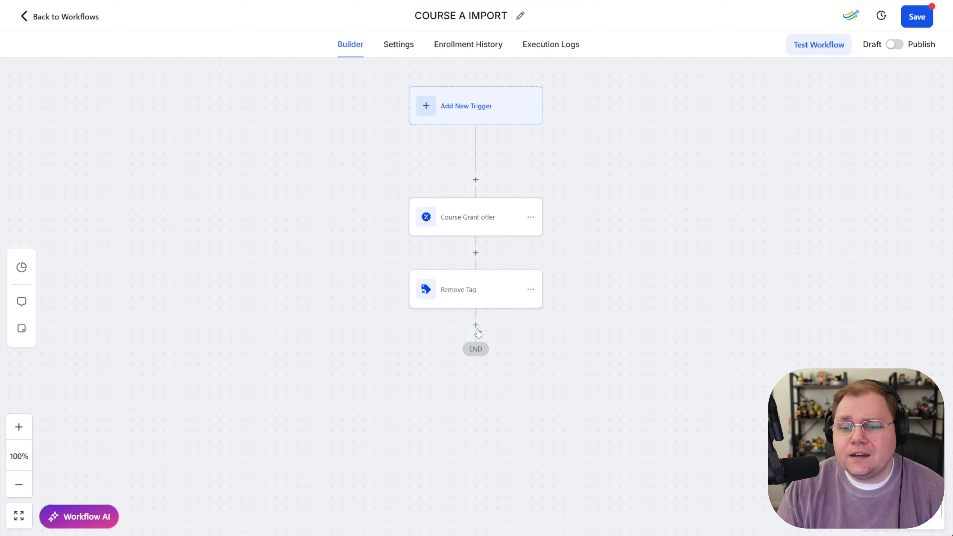
Add an Add Contact Tag action at the end of the workflow applying the coursea tag
left_click(475, 327)
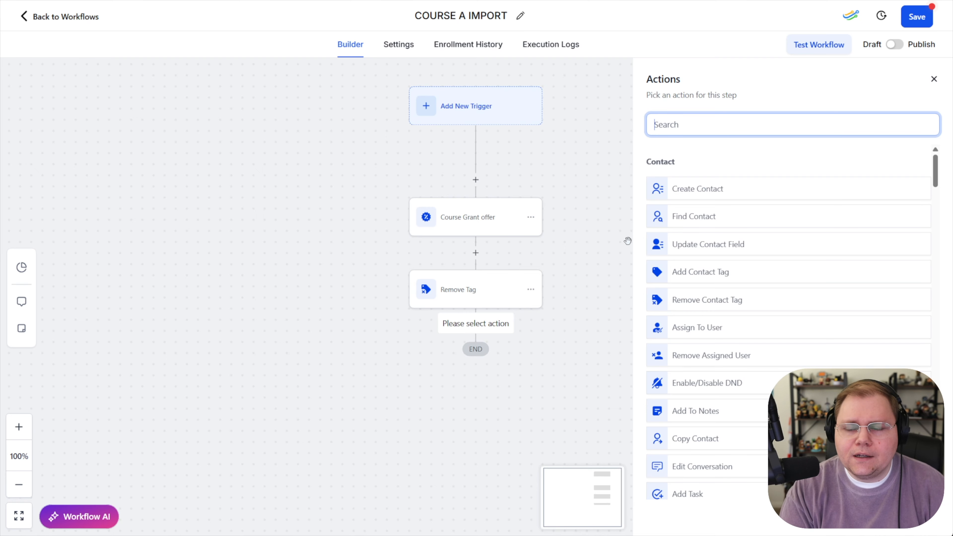
type("ta")
key("BackSpace")
key("BackSpace")
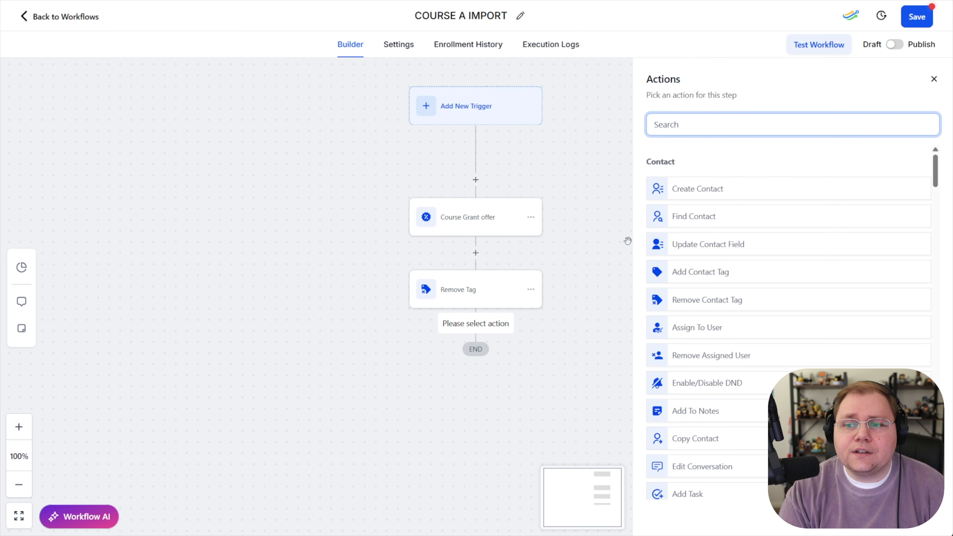
type("tag")
left_click(700, 195)
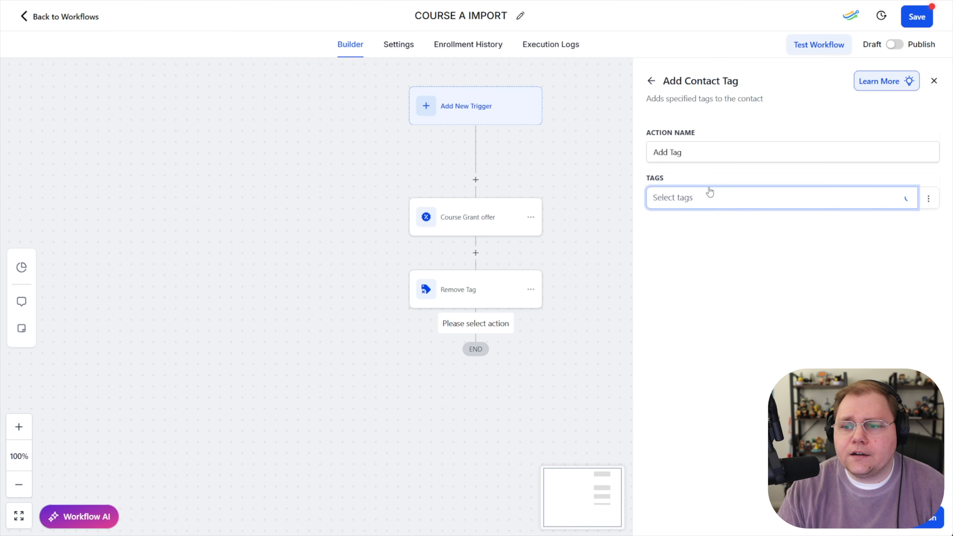
scroll(725, 319, "down", 5)
scroll(672, 300, "up", 2)
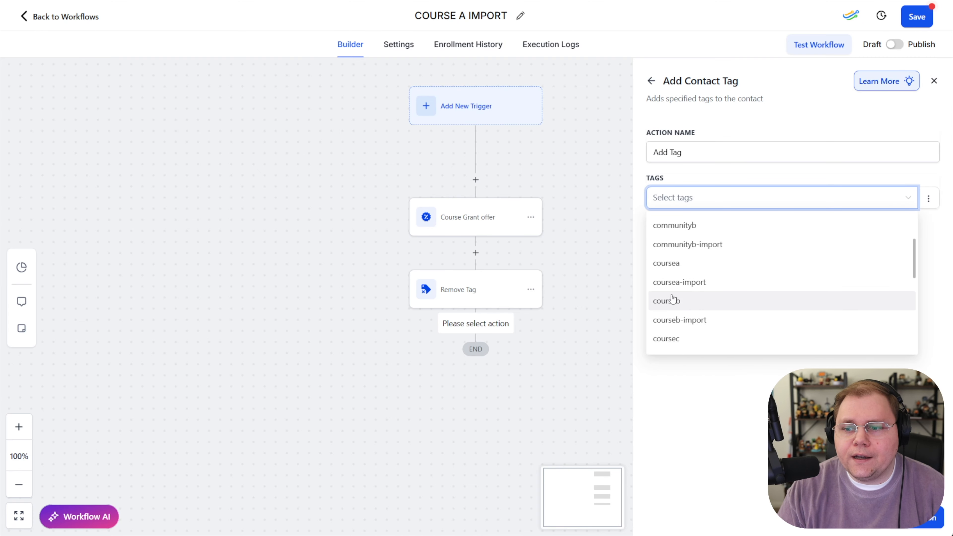
left_click(672, 265)
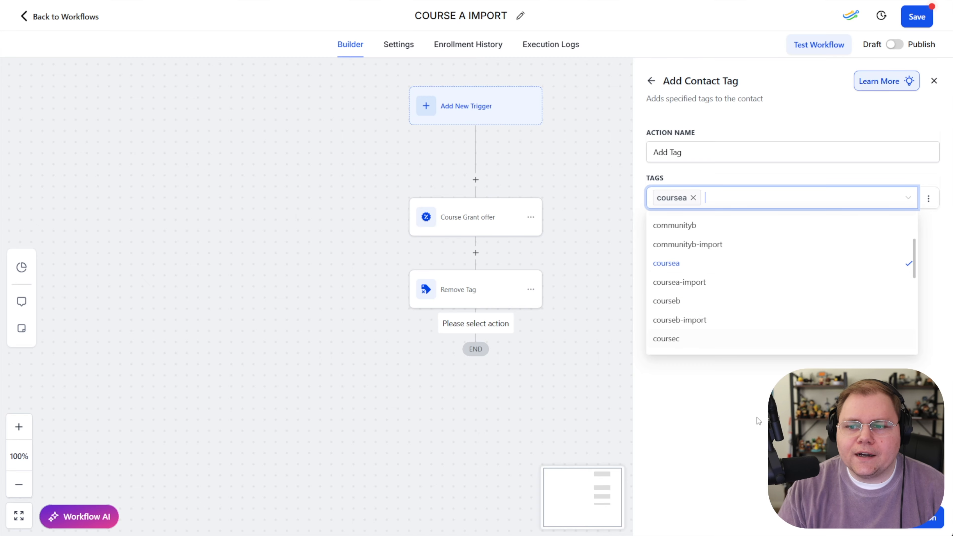
left_click(908, 520)
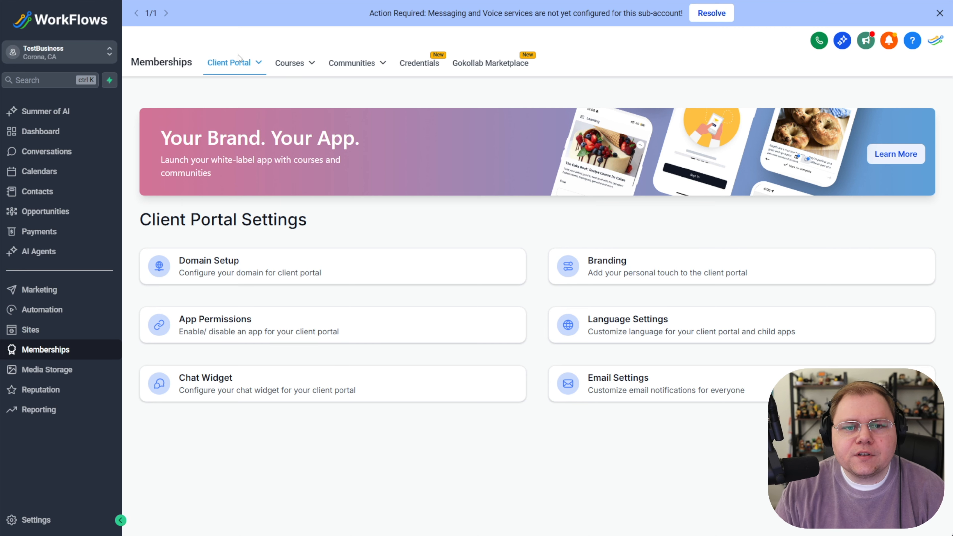
mouse_move(240, 60)
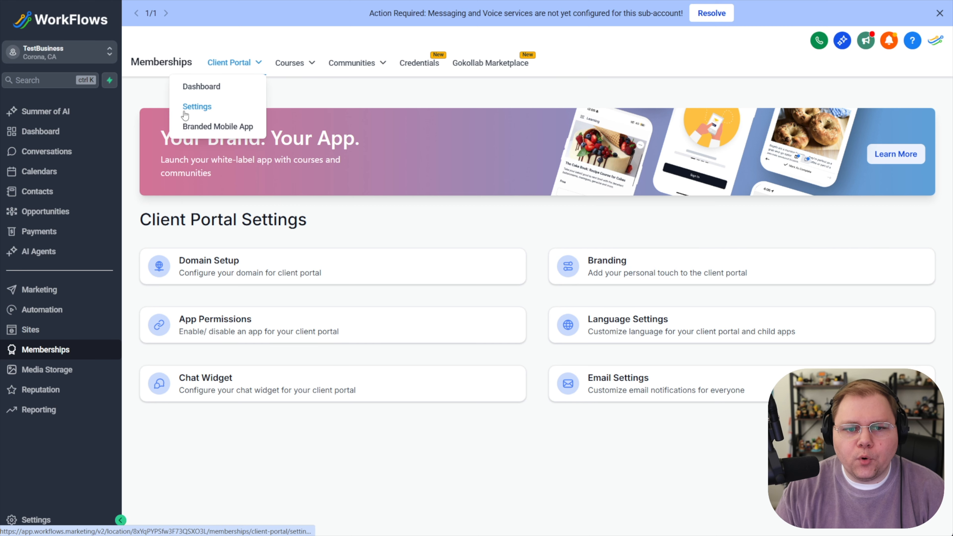
Open the membership email settings and turn off the Courses sign-up Send Welcome Email notification
left_click(628, 387)
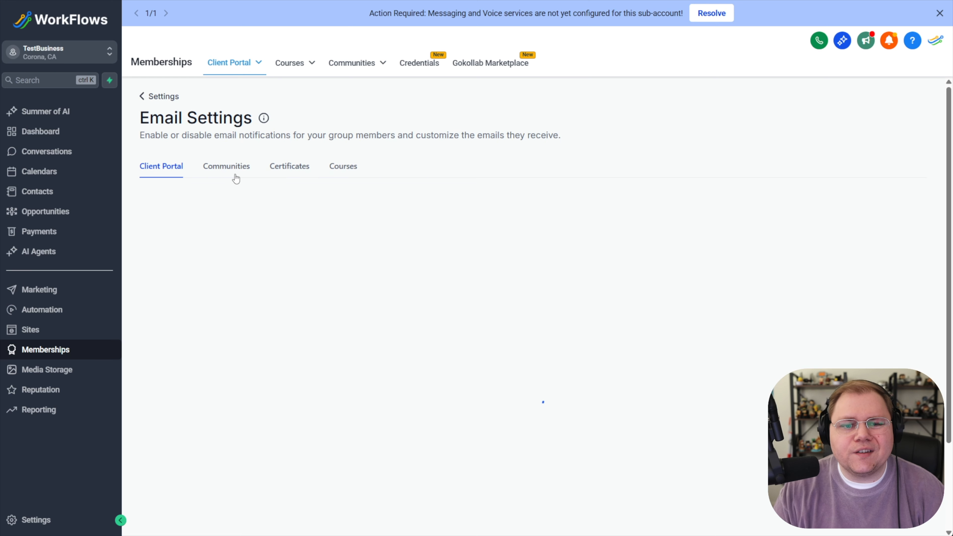
left_click(336, 169)
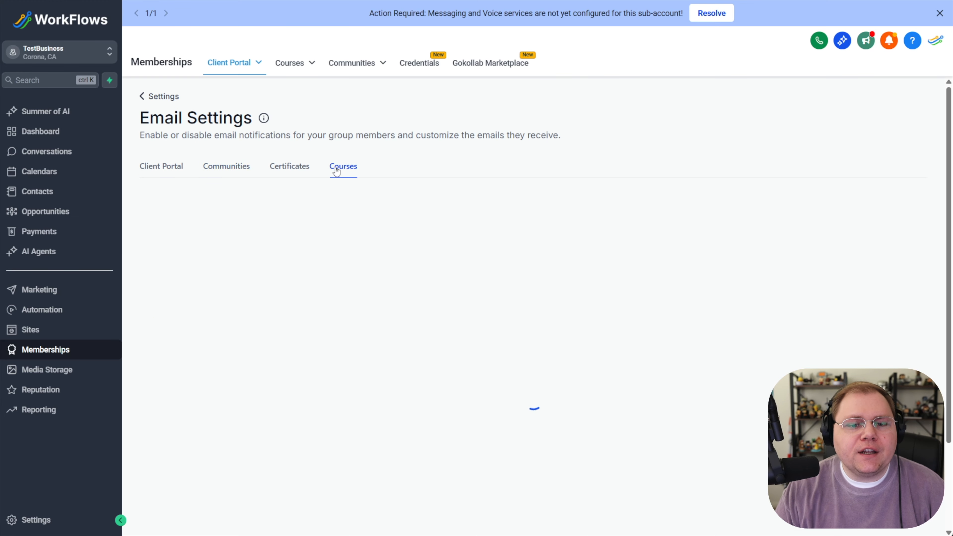
left_click(237, 170)
left_click(344, 172)
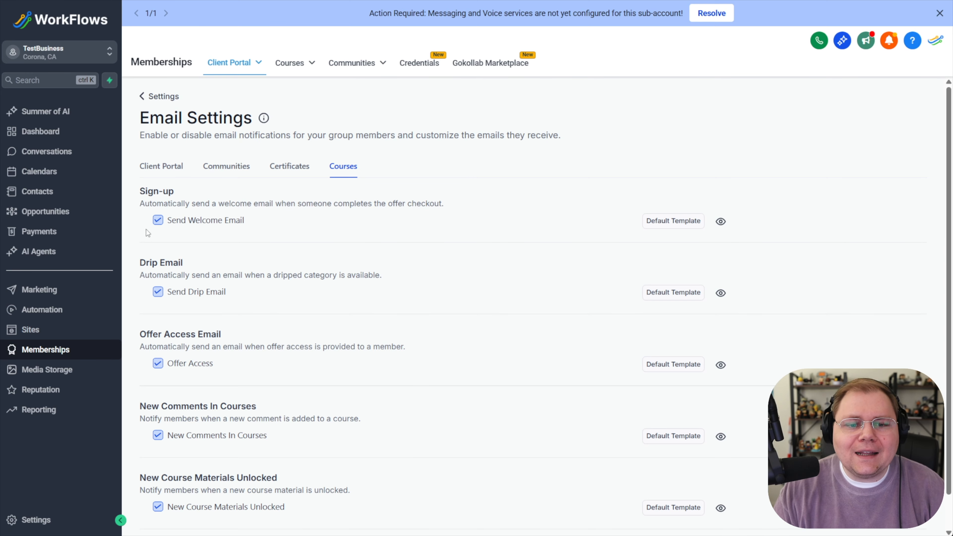
left_click(157, 222)
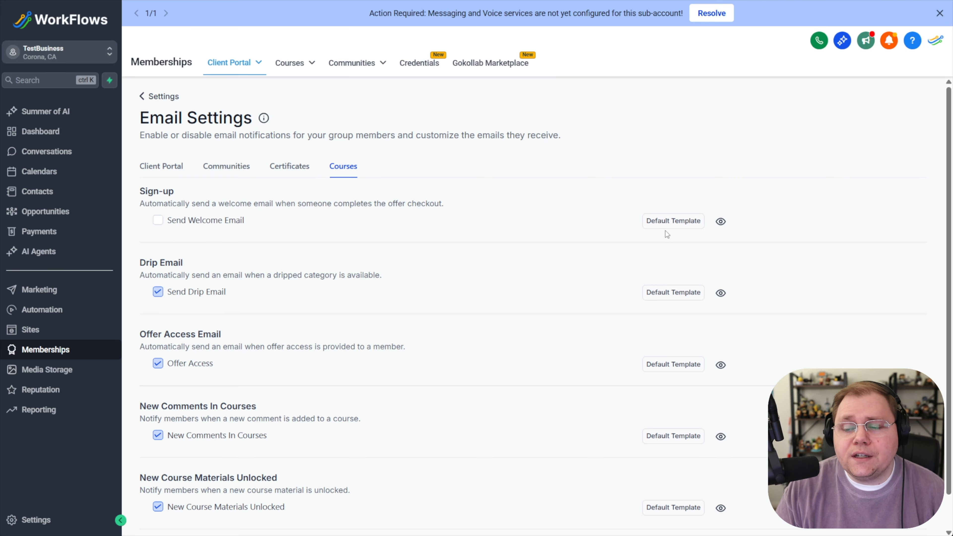
left_click(674, 222)
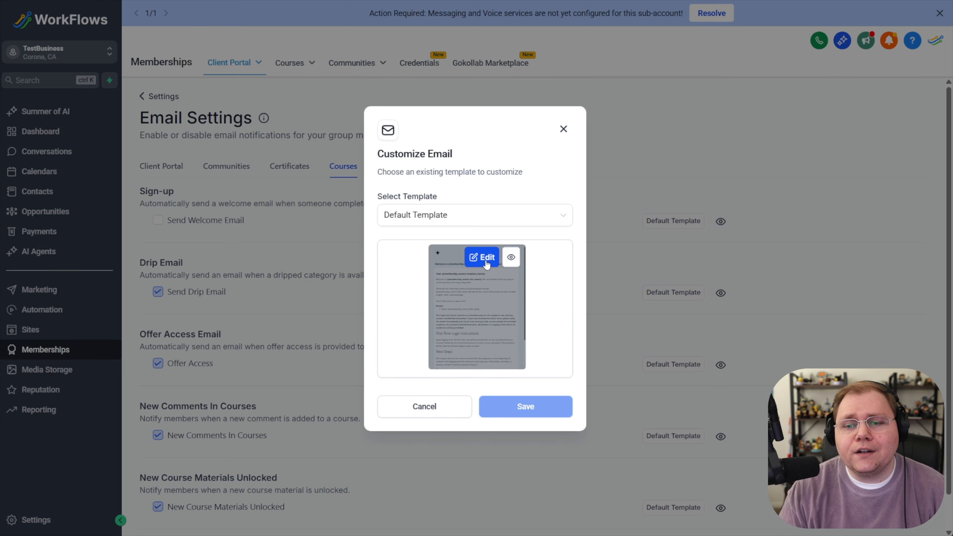
left_click(563, 128)
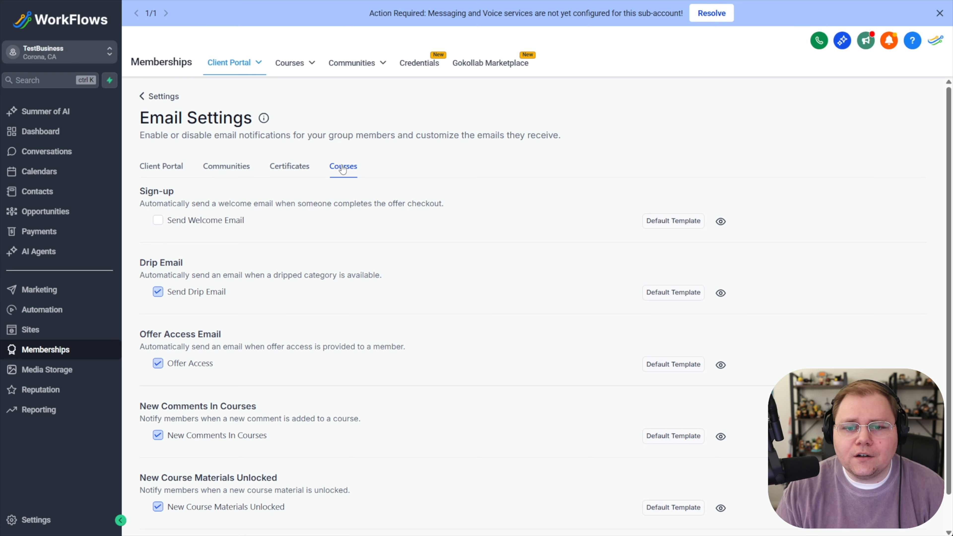
Turn off the Joined the group (User) email in the Communities email settings
left_click(226, 167)
left_click(157, 299)
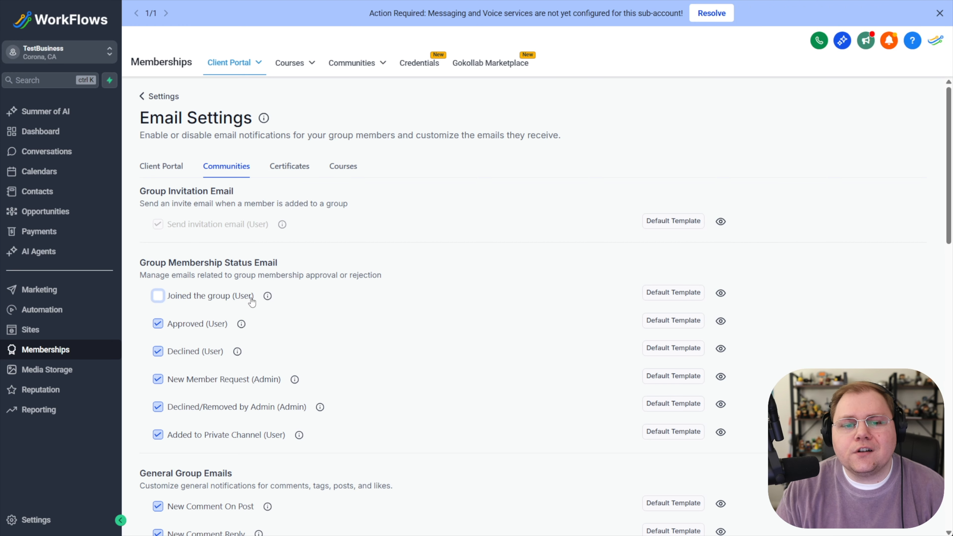
scroll(247, 282, "down", 1)
scroll(248, 279, "up", 1)
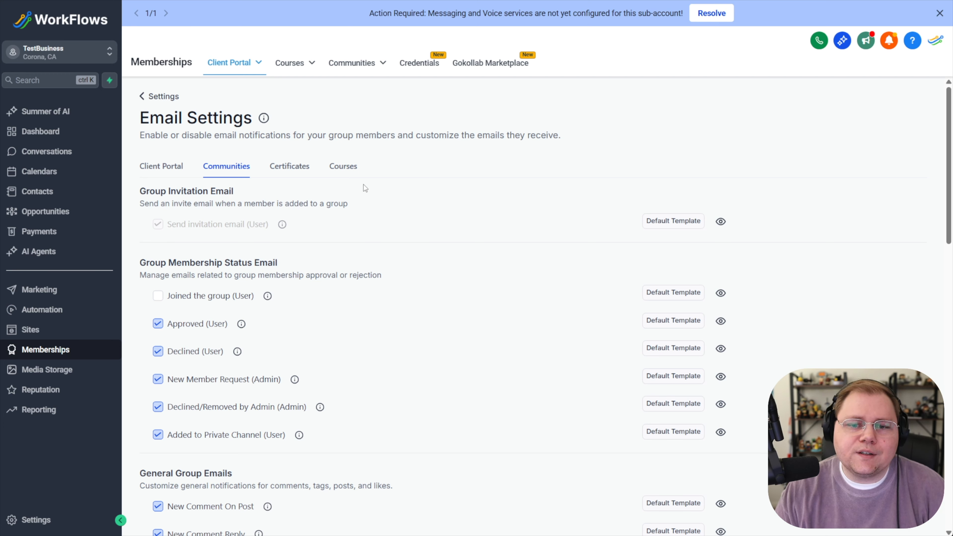
Return to the workflow and add a Send Email action at its end
left_click(45, 314)
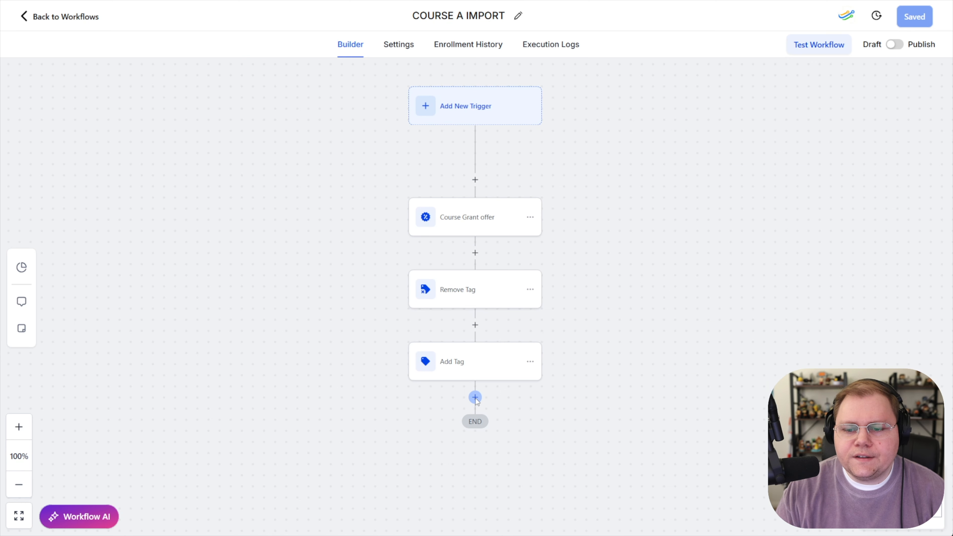
left_click(474, 398)
type("send")
left_click(706, 188)
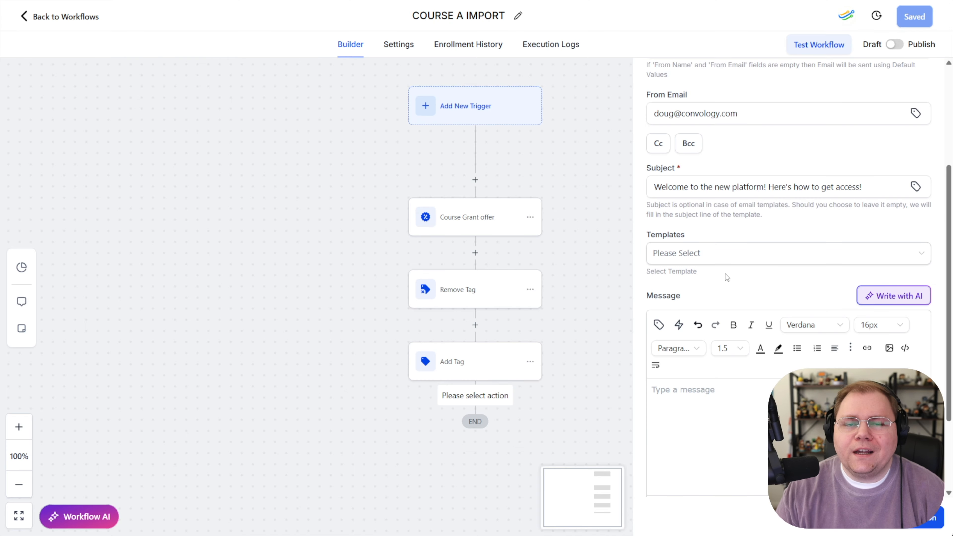
Browse the available email templates for the Send Email action without choosing one
left_click(687, 256)
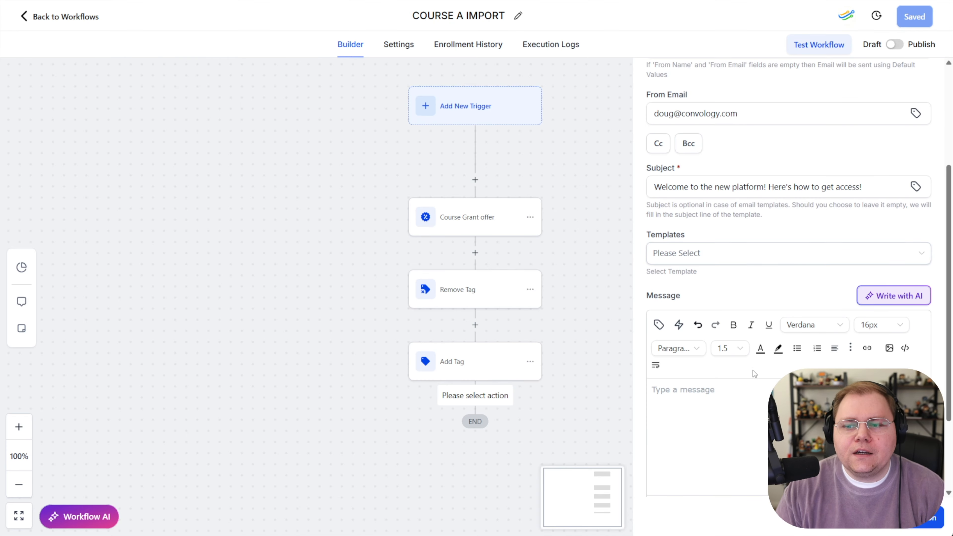
scroll(752, 371, "down", 1)
left_click(743, 356)
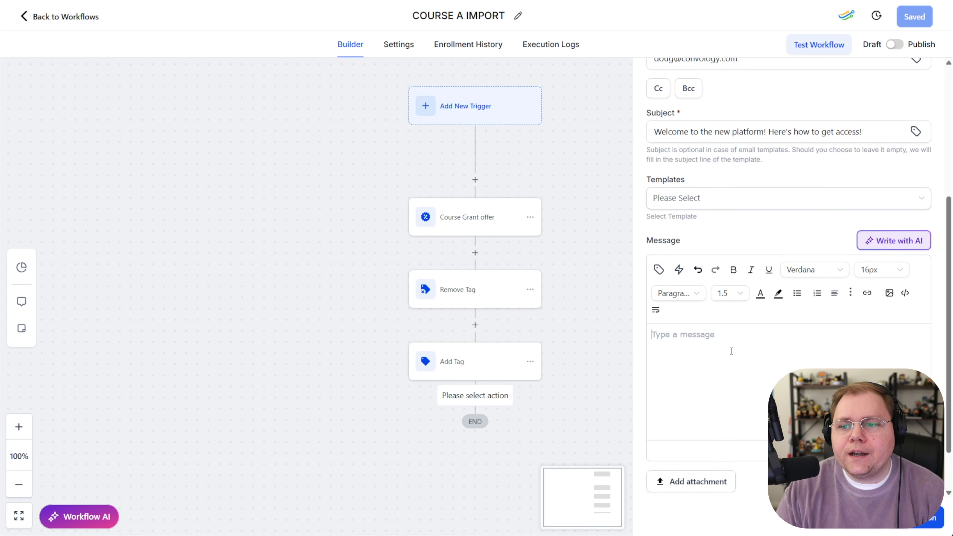
scroll(742, 355, "up", 1)
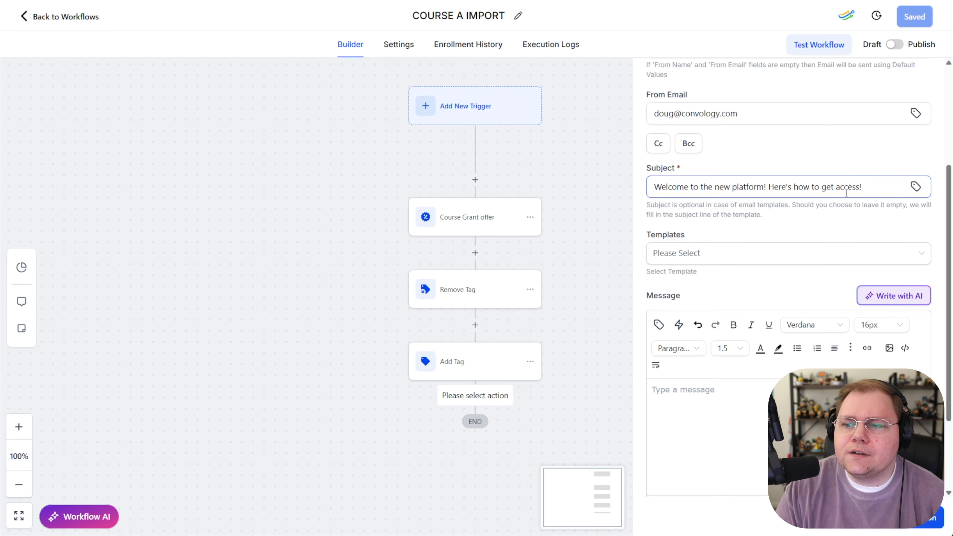
left_click(708, 259)
scroll(725, 329, "down", 2)
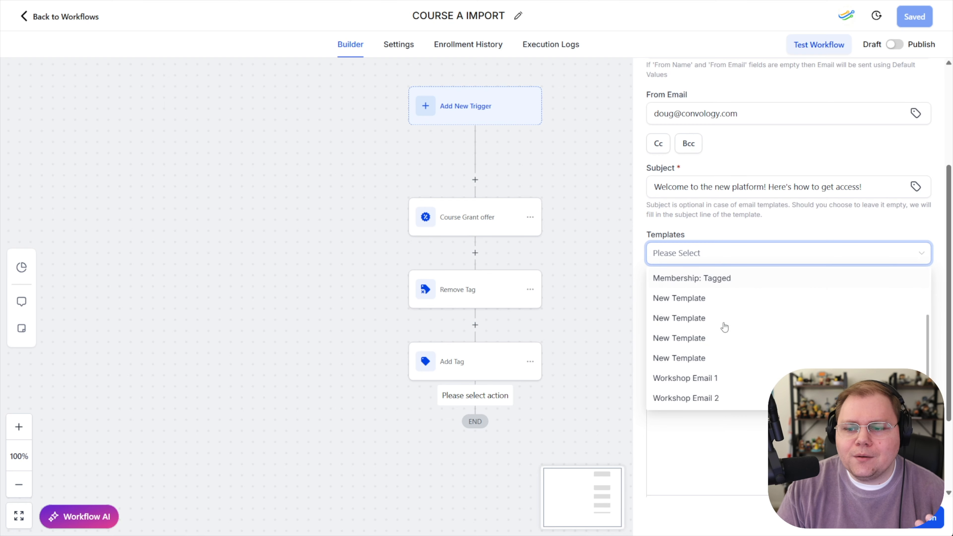
scroll(738, 369, "up", 2)
left_click(727, 253)
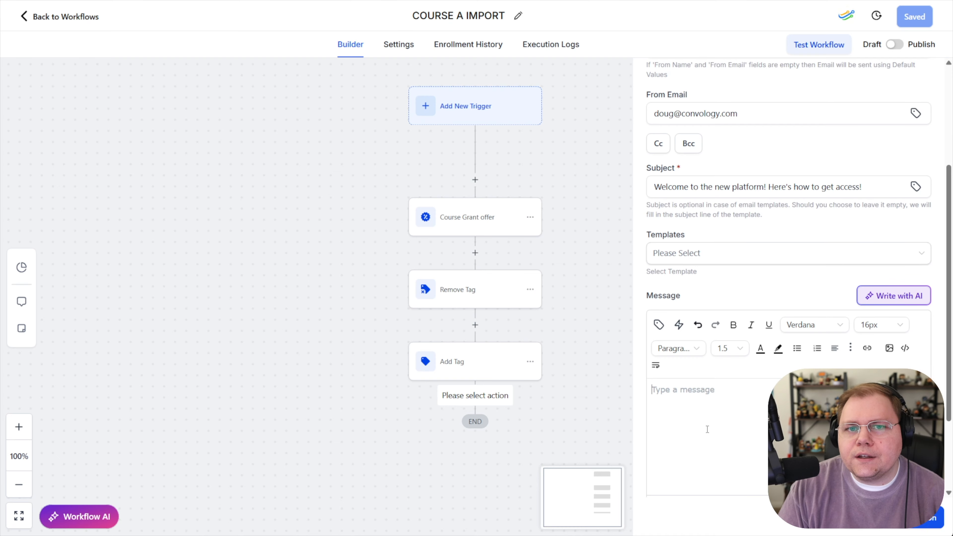
Paste the text 'Click here to log in' into the email message body
left_click(659, 325)
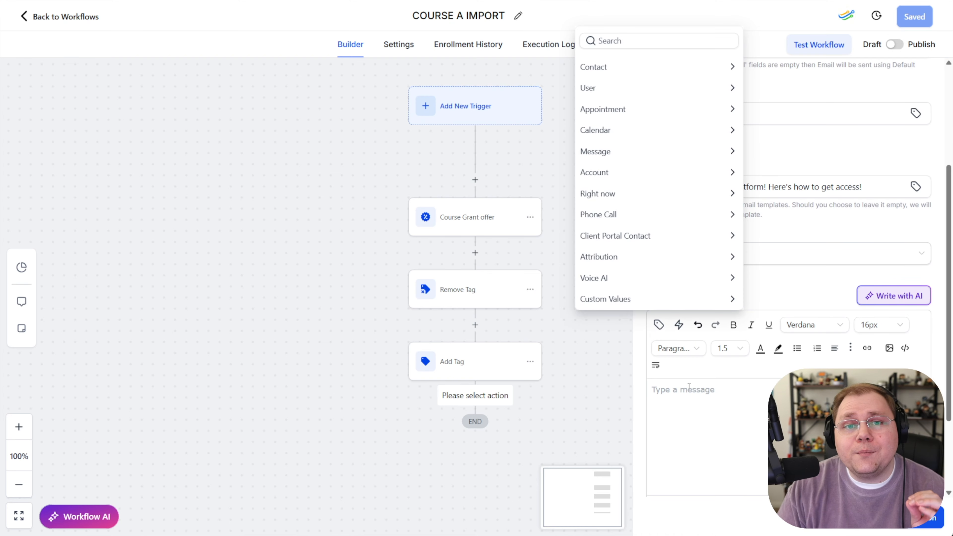
left_click(704, 402)
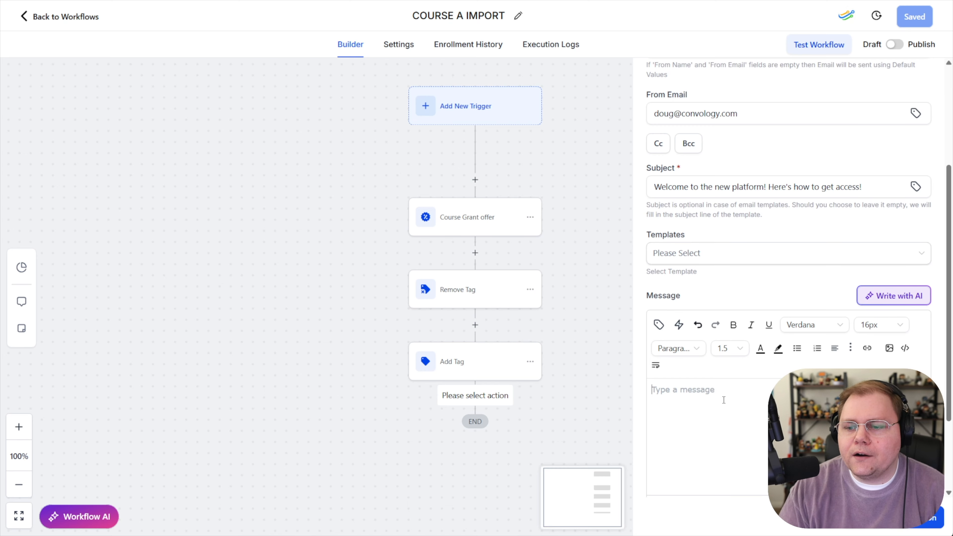
type("Click here to log in")
left_click_drag(718, 400, 653, 397)
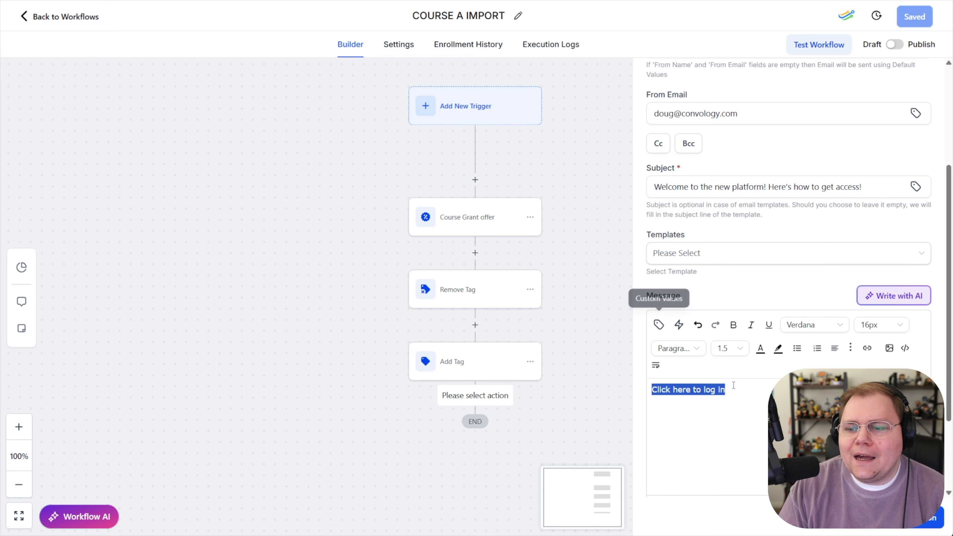
left_click(742, 394)
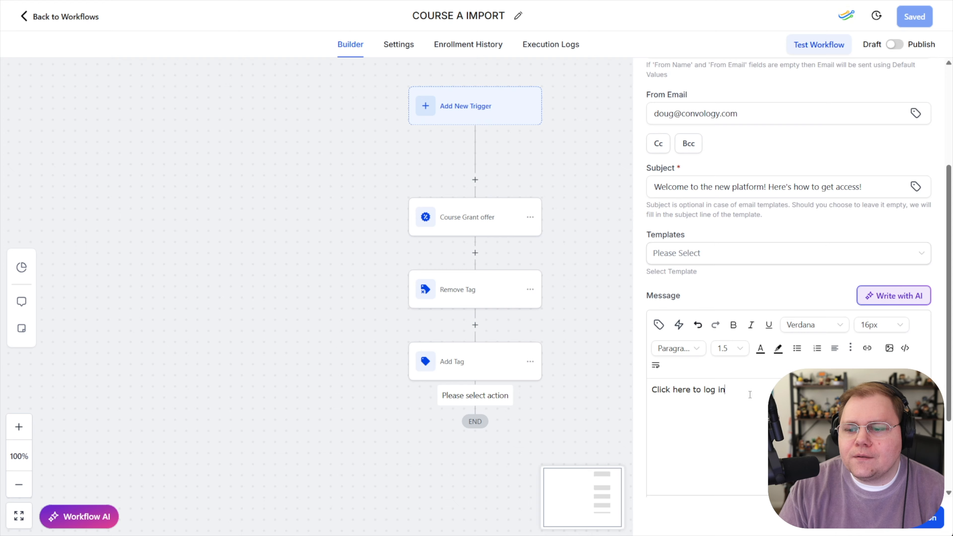
Insert the Client Portal Contact Login URL (Magic Link) merge field and remove it from the message body
left_click(661, 326)
left_click(662, 328)
left_click(662, 330)
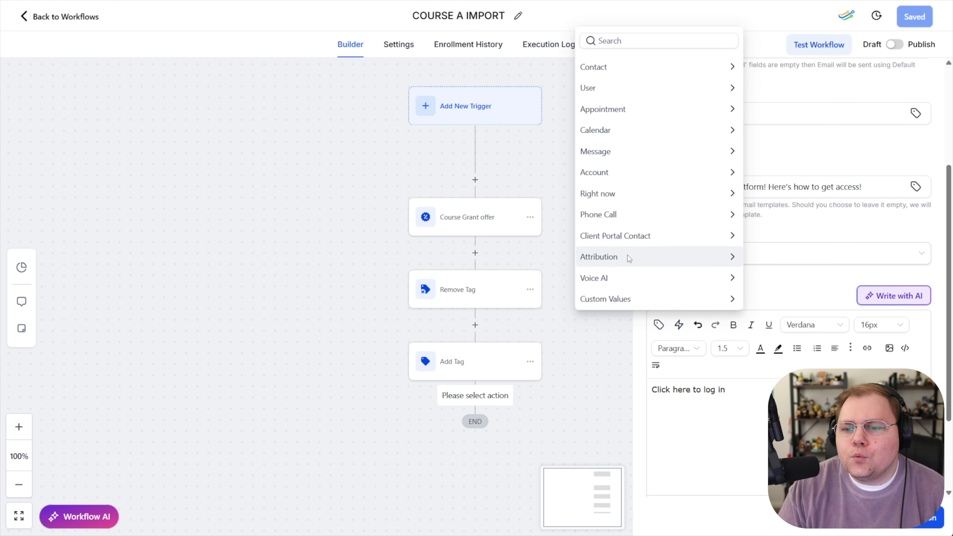
left_click(603, 235)
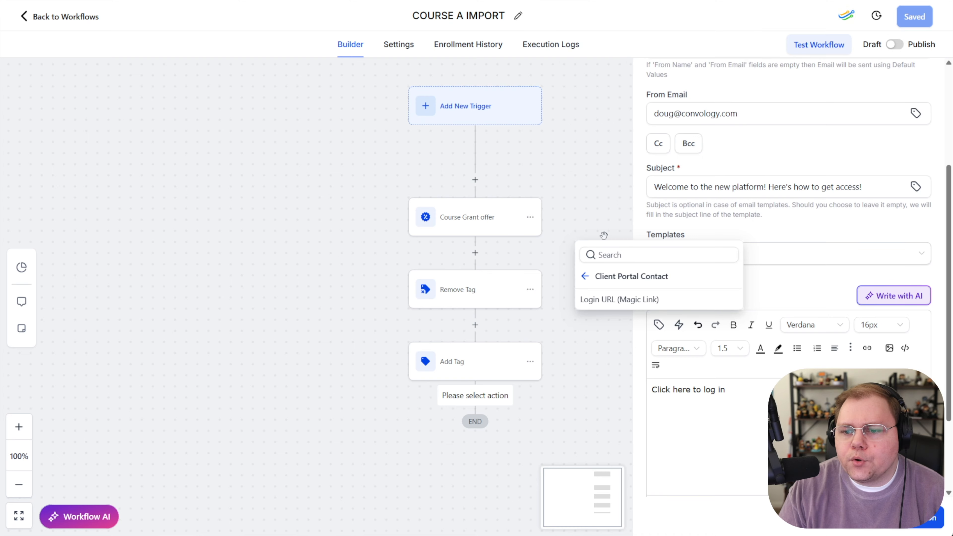
left_click(615, 300)
left_click_drag(896, 389, 726, 390)
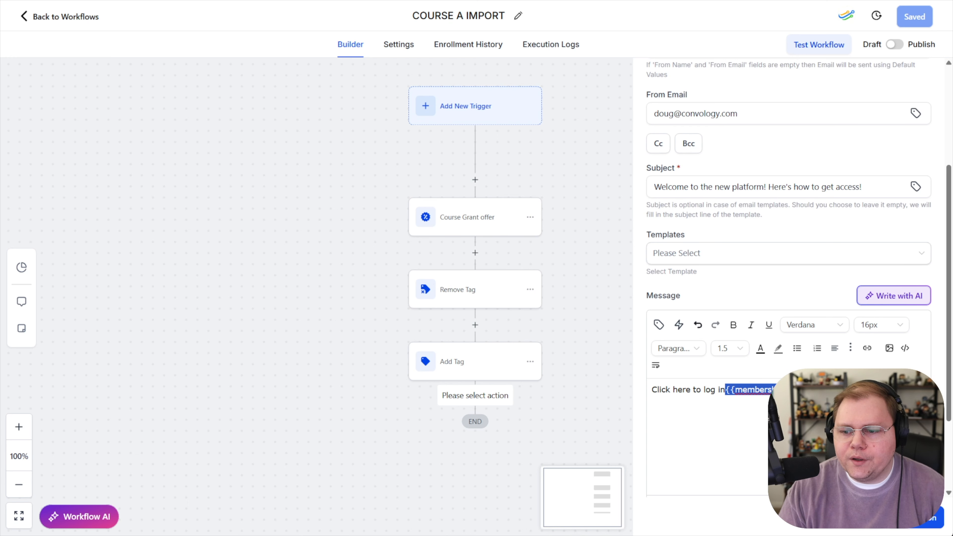
key("BackSpace")
Link 'Click here to log in' to {{membership_contact.login_url}} with action Self, then save the email action
left_click_drag(725, 389, 651, 396)
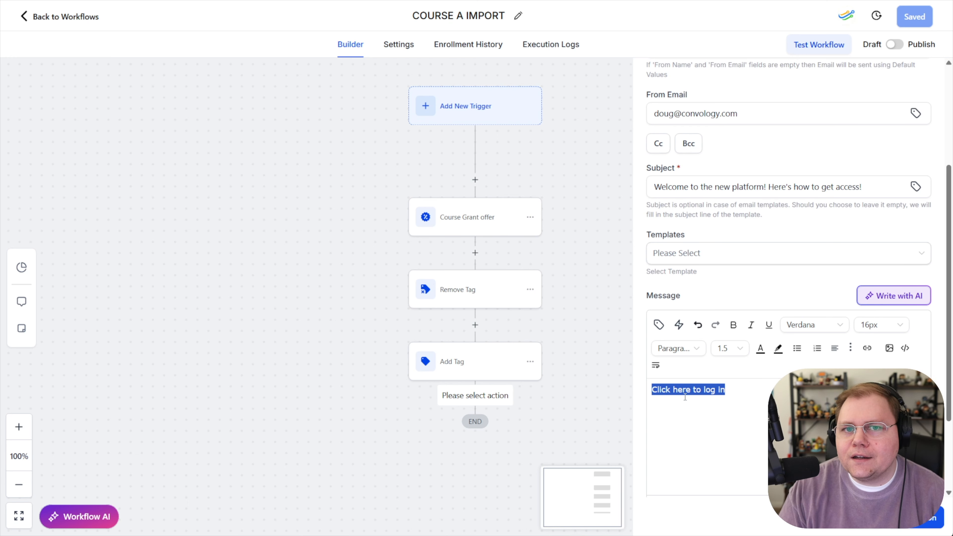
left_click(866, 348)
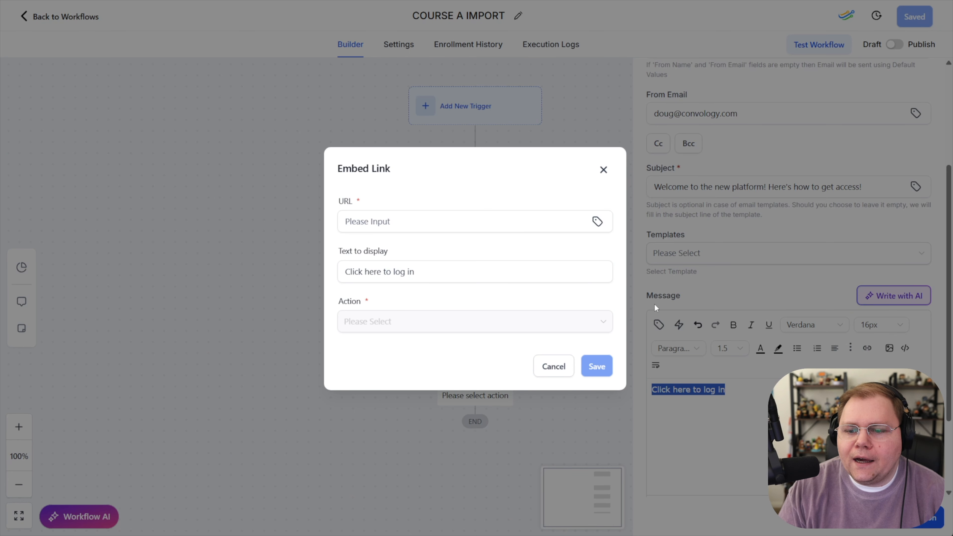
left_click(401, 224)
type("{{membership_contact.login_url}}")
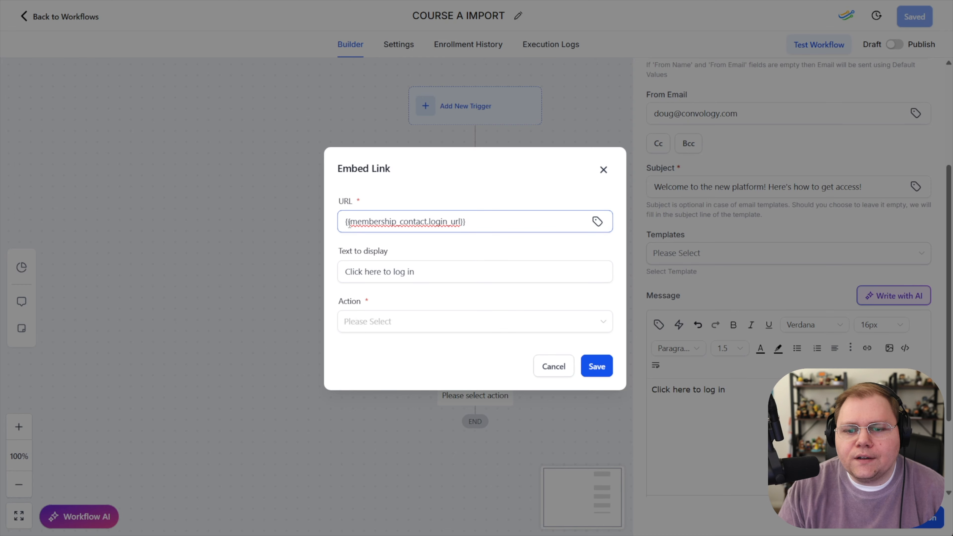
left_click(600, 366)
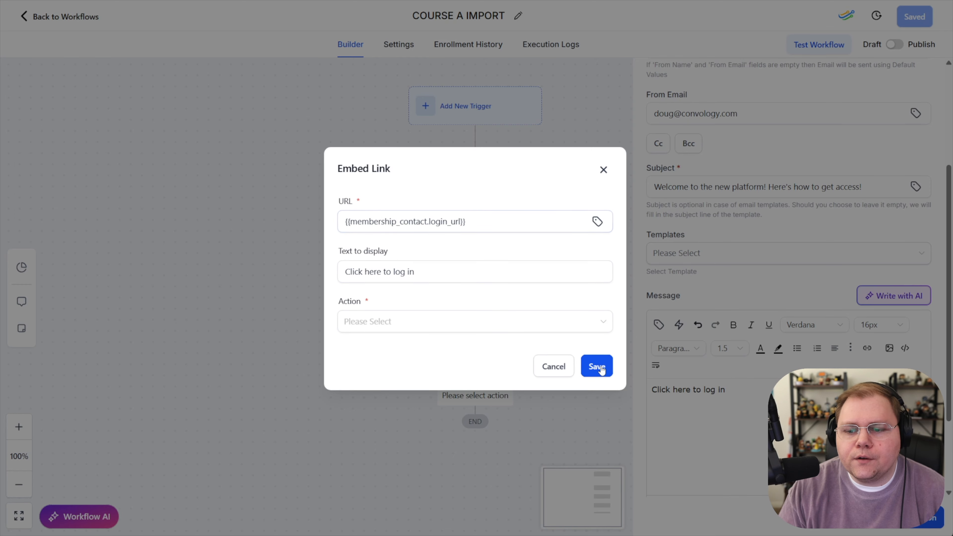
left_click(360, 322)
left_click(355, 347)
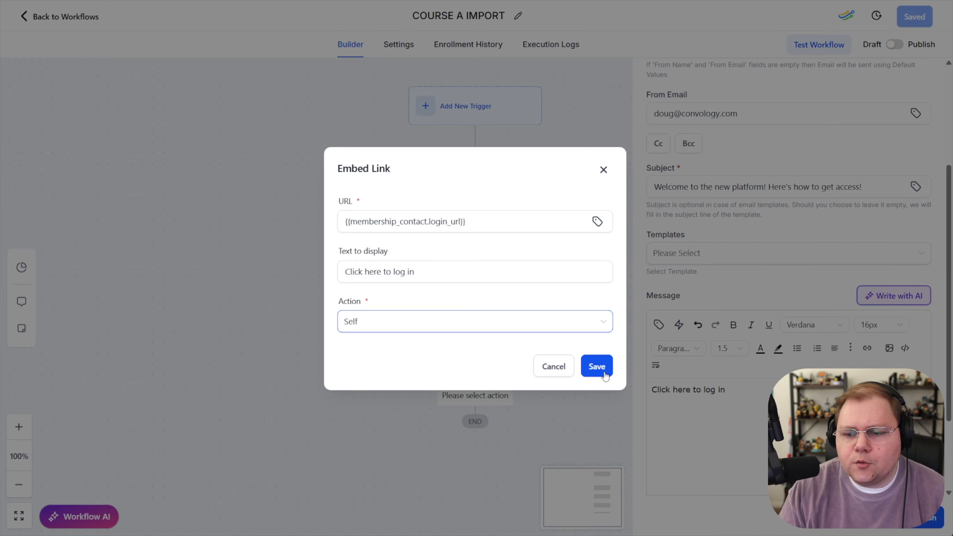
left_click(597, 366)
triple_click(750, 443)
left_click(750, 393)
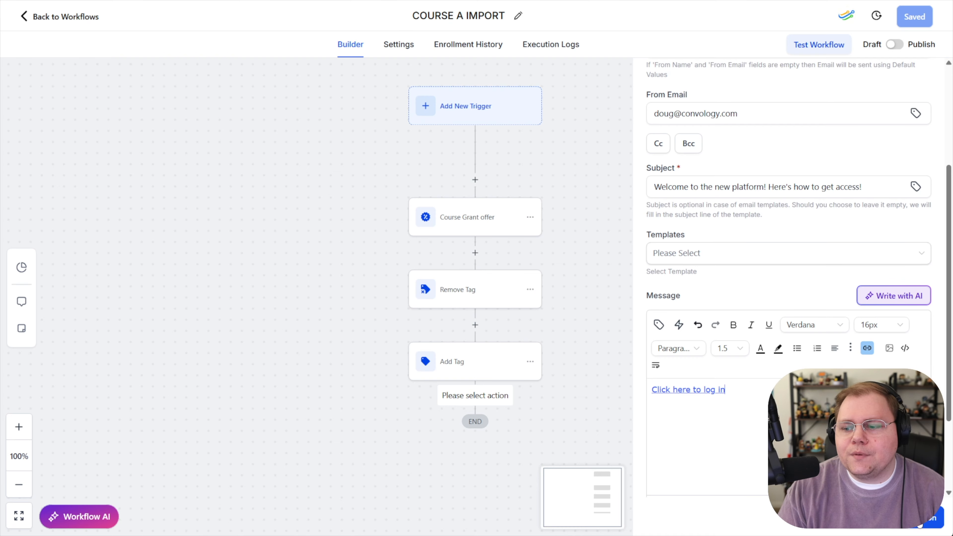
left_click(923, 520)
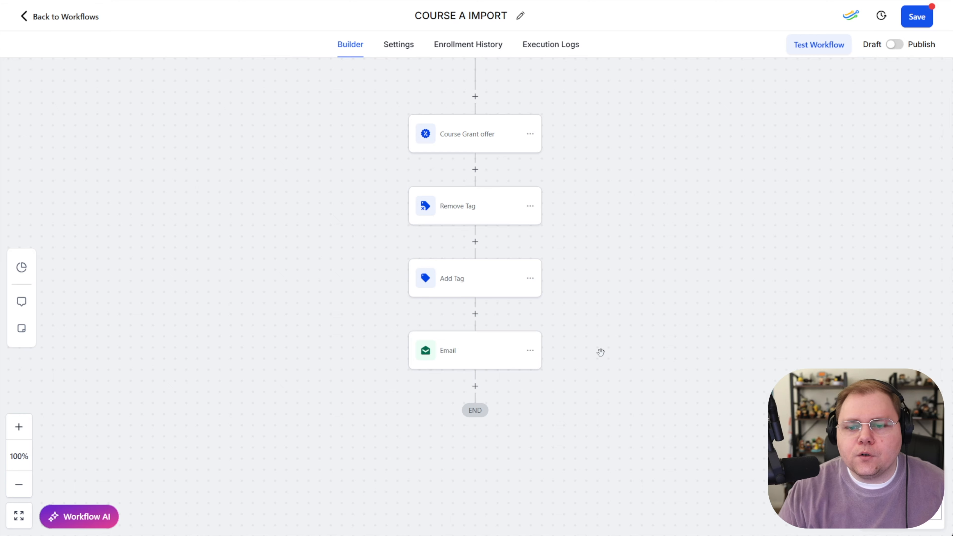
Insert a Condition step between Add Tag and Email, with its branch testing Tags Includes
left_click(475, 314)
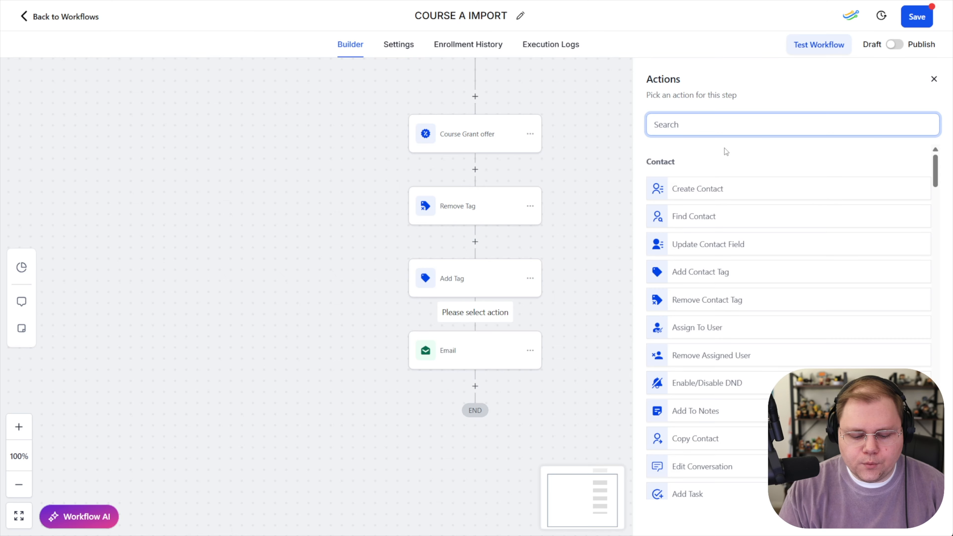
type("if")
left_click(700, 189)
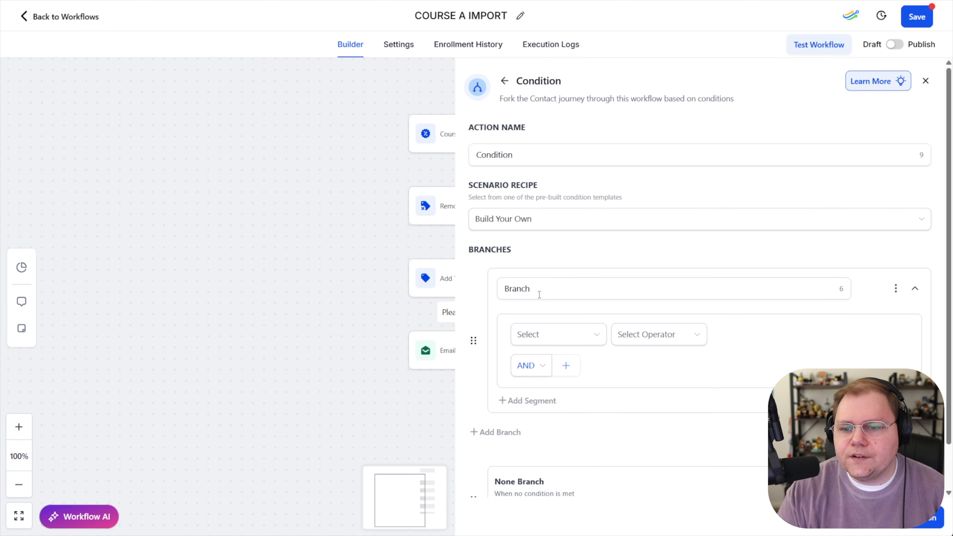
left_click(551, 334)
scroll(569, 415, "down", 10)
left_click(528, 356)
left_click(747, 334)
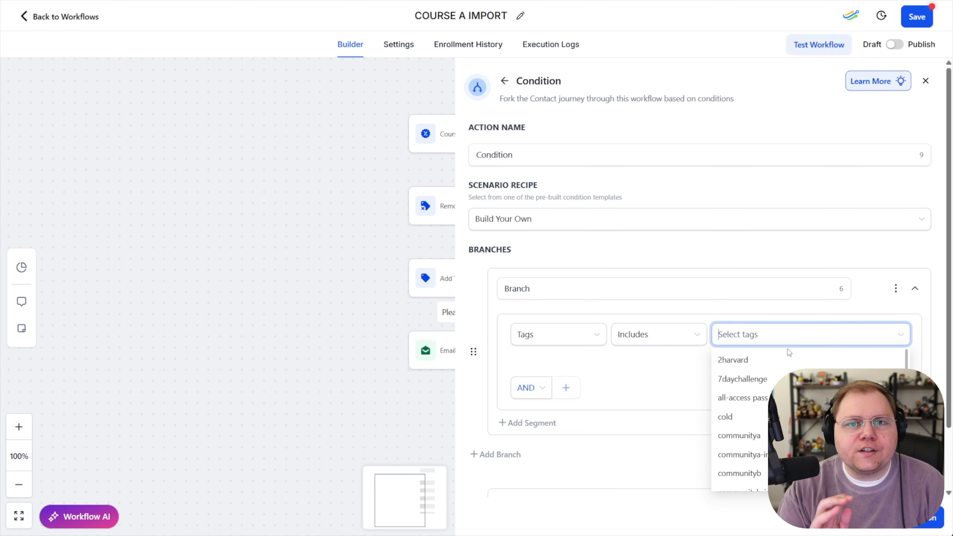
Create the tag MIGRATION WELCOME EMAIL and set it as the branch's Tags Includes value in the condition
type("MIGRATION WELCOME EMAIL")
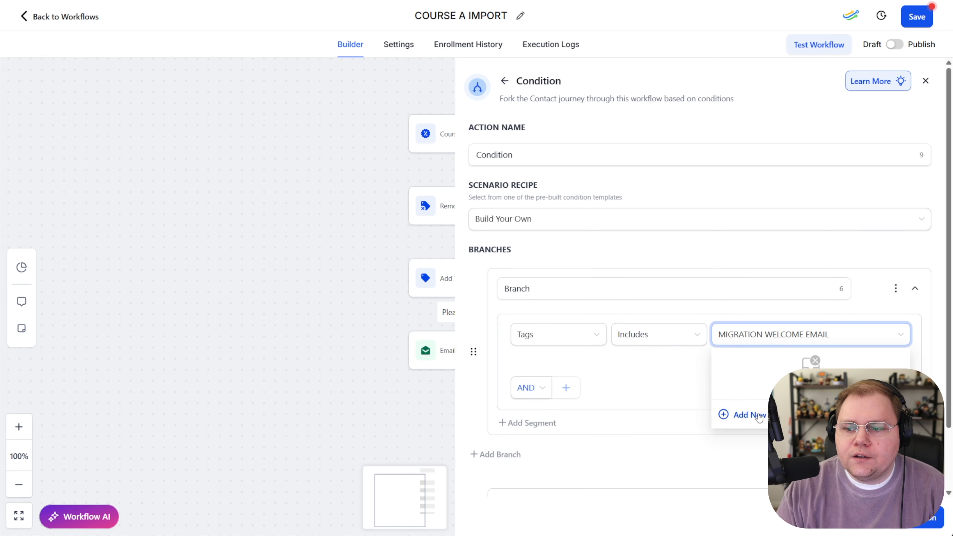
left_click(754, 414)
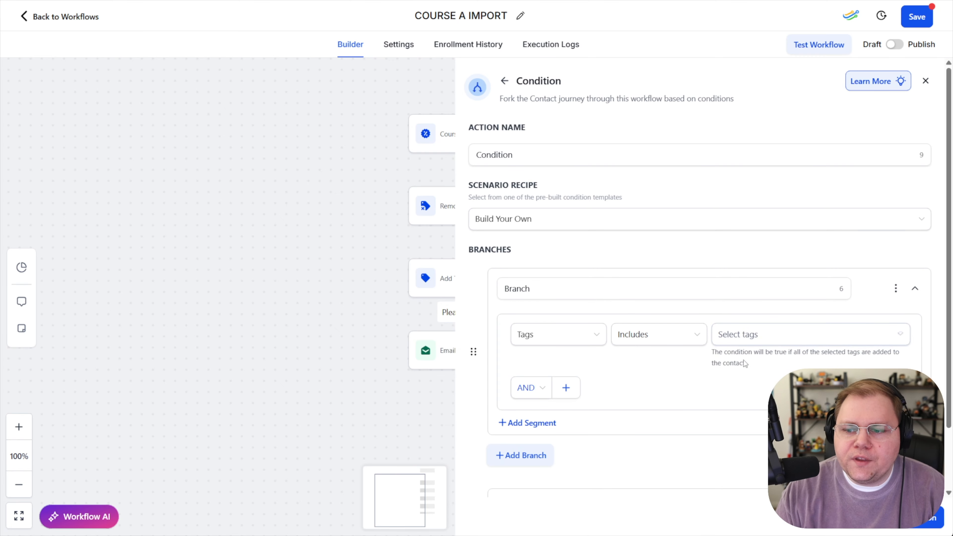
left_click(745, 342)
scroll(765, 390, "down", 5)
scroll(763, 391, "up", 4)
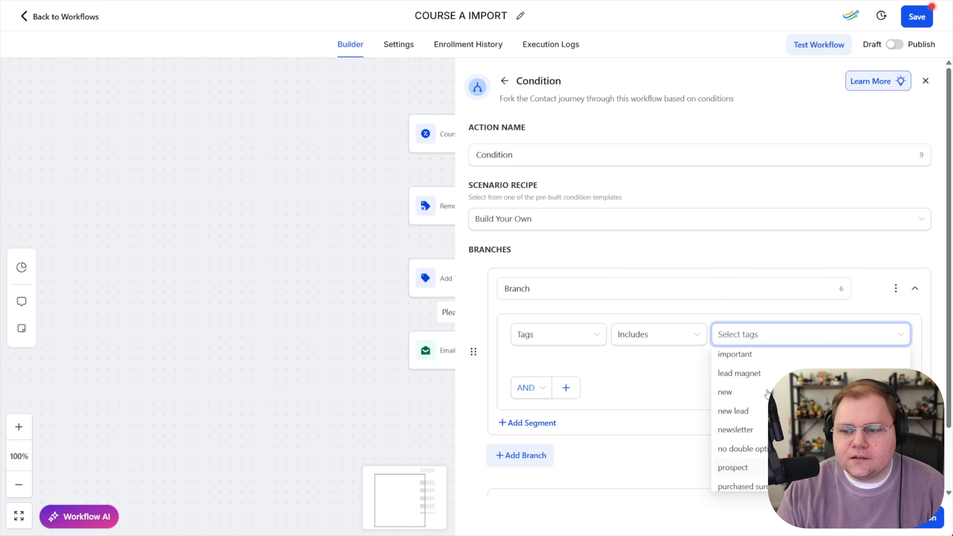
type("migration")
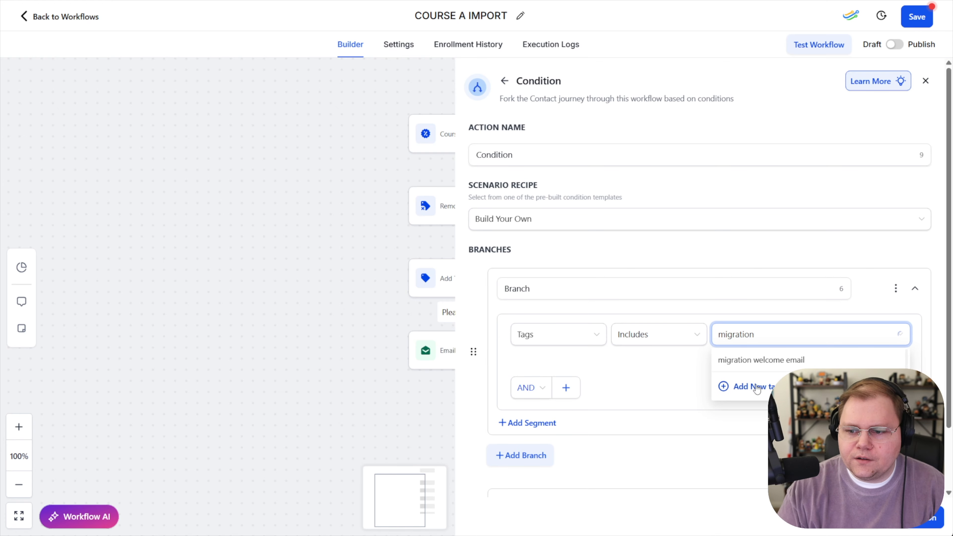
left_click(759, 359)
left_click(662, 377)
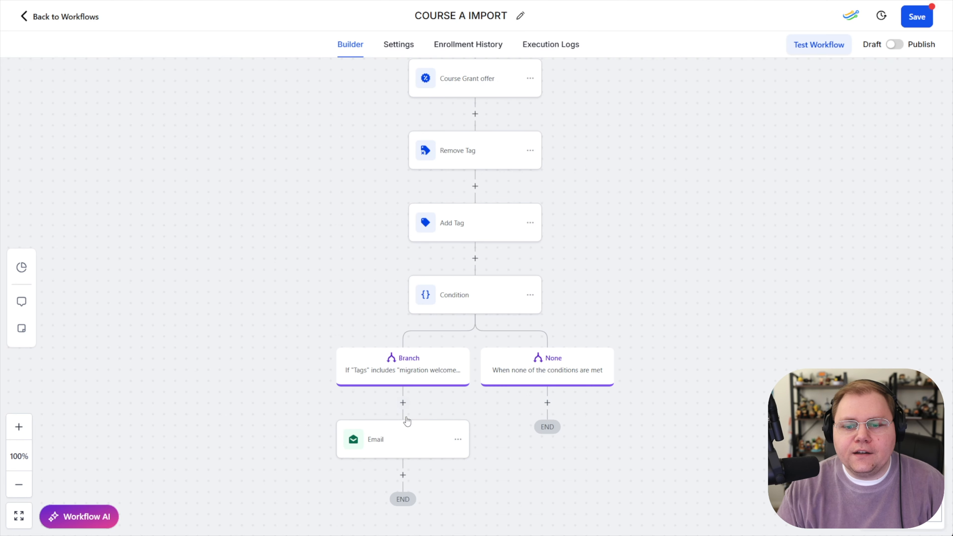
Move the Email action from the tag branch into the None branch of the condition
left_click(457, 439)
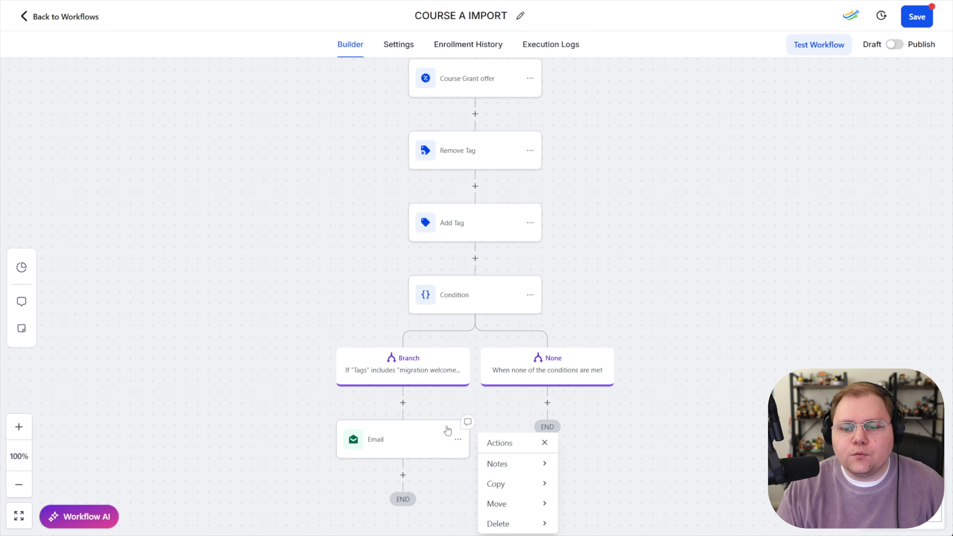
scroll(327, 383, "down", 2)
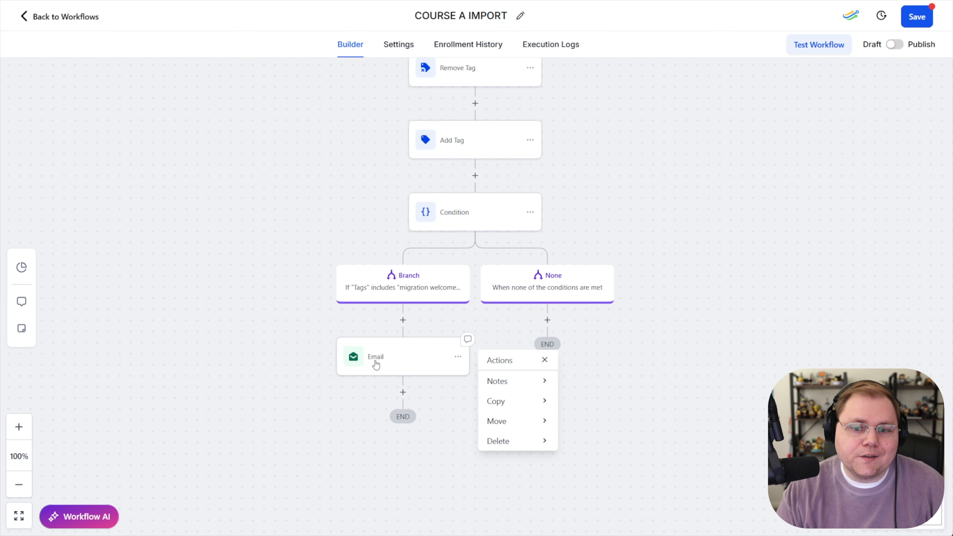
left_click(543, 421)
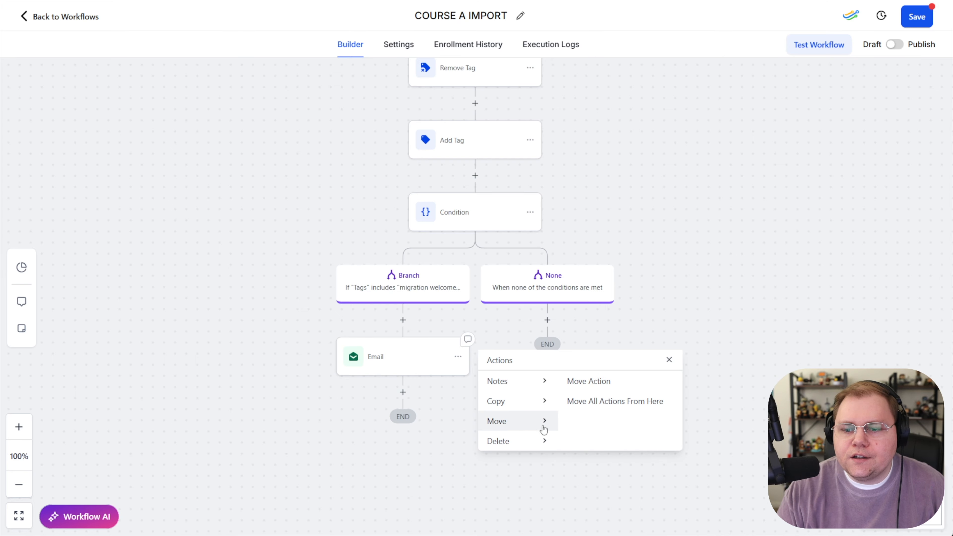
left_click(587, 381)
left_click(545, 318)
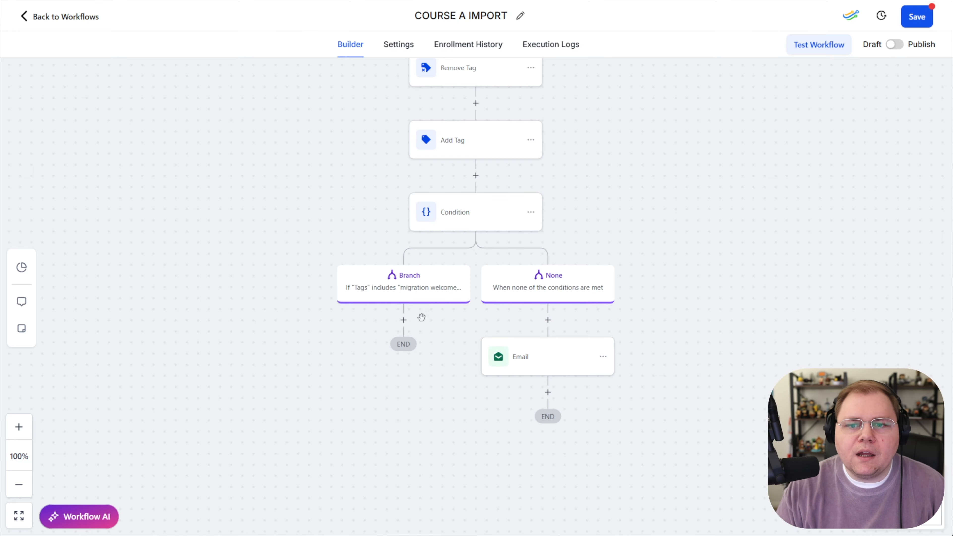
Add an Add Contact Tag action below the Email in the None branch
scroll(367, 301, "up", 2)
scroll(484, 233, "down", 1)
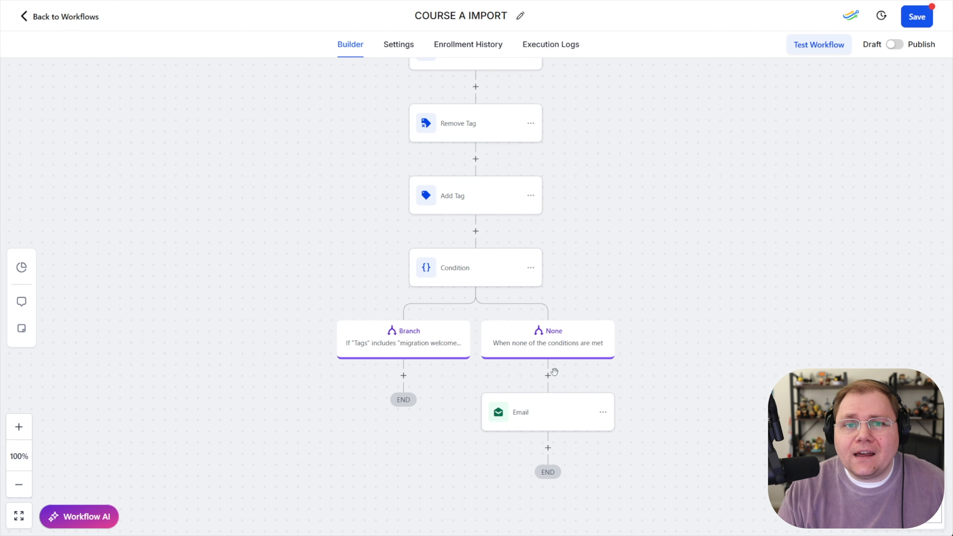
scroll(550, 374, "down", 2)
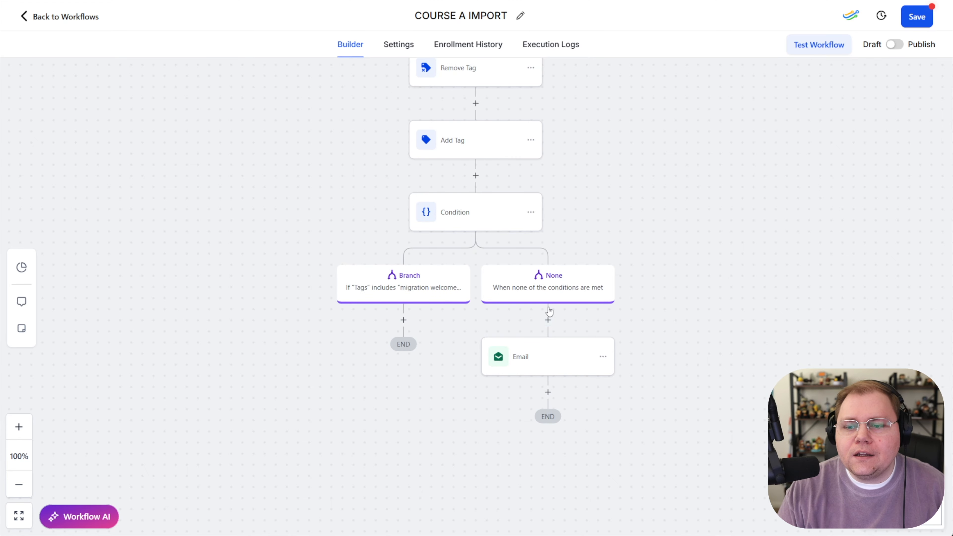
left_click(547, 392)
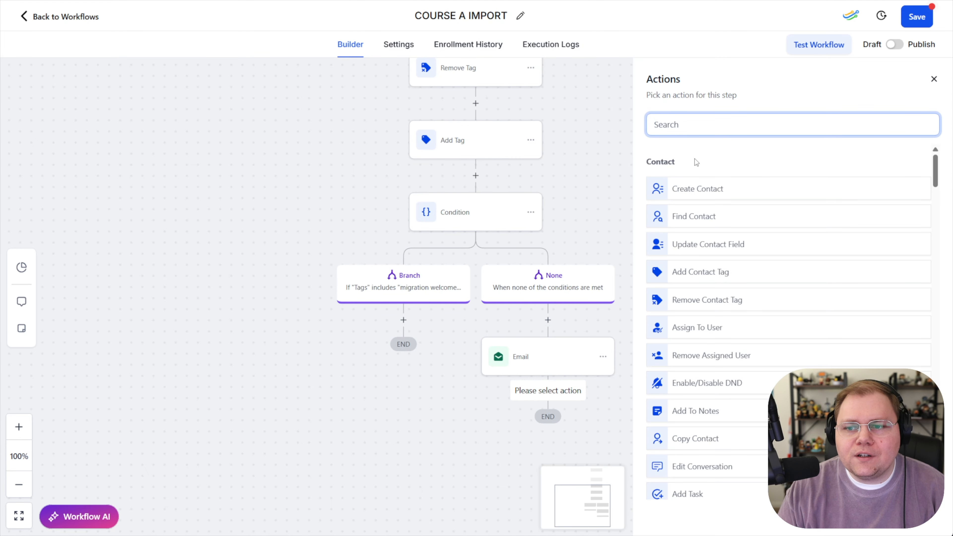
type("tag")
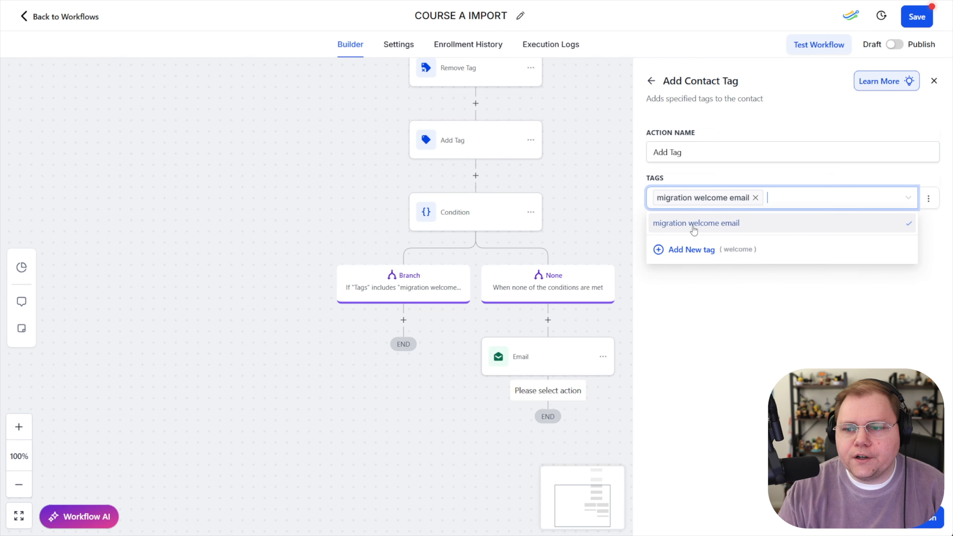
left_click(916, 518)
Review the tags of the original Add Tag action and save the workflow
scroll(527, 156, "up", 1)
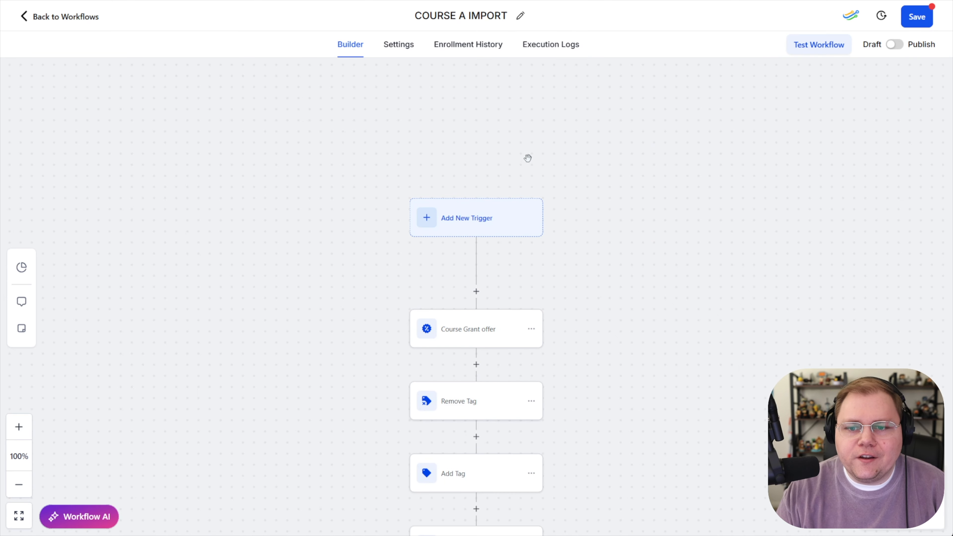
scroll(497, 326, "down", 2)
scroll(507, 186, "down", 1)
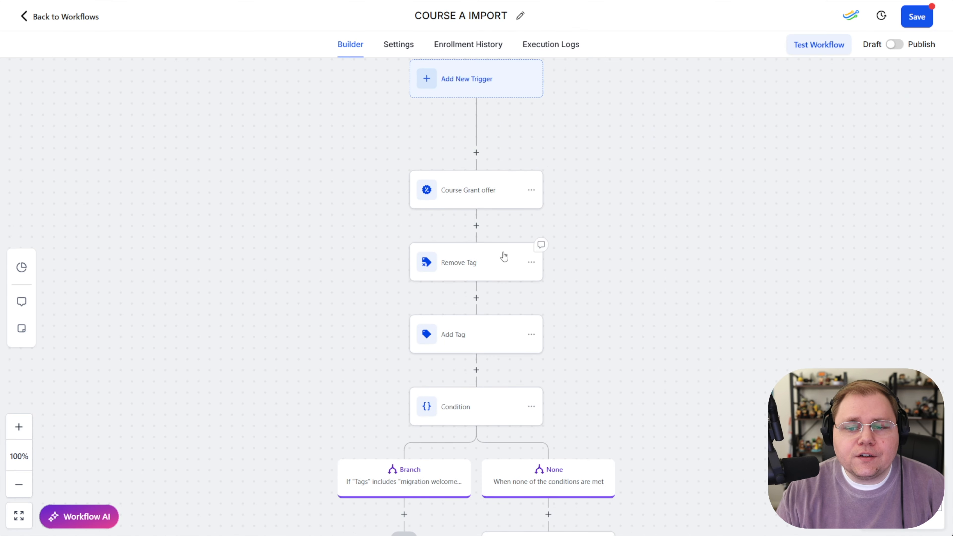
scroll(499, 259, "down", 3)
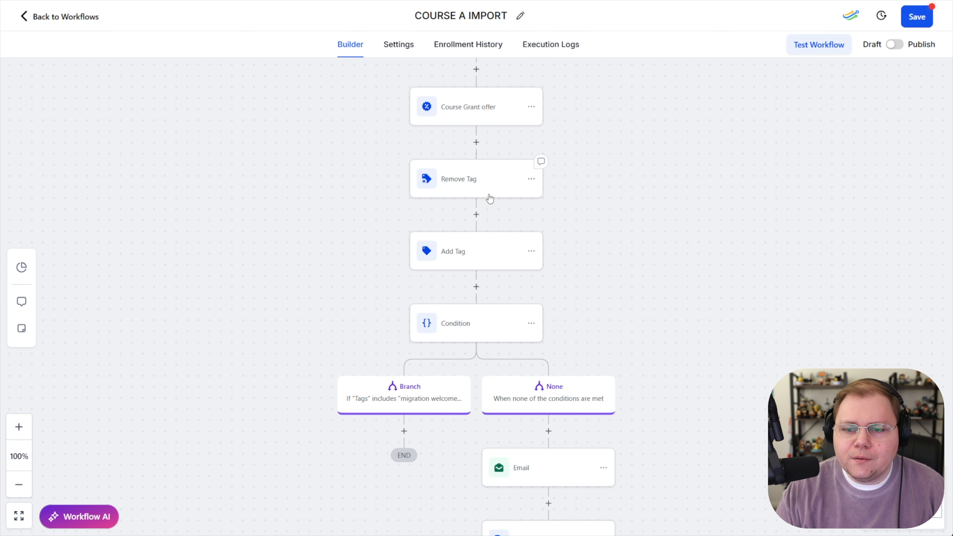
left_click(494, 259)
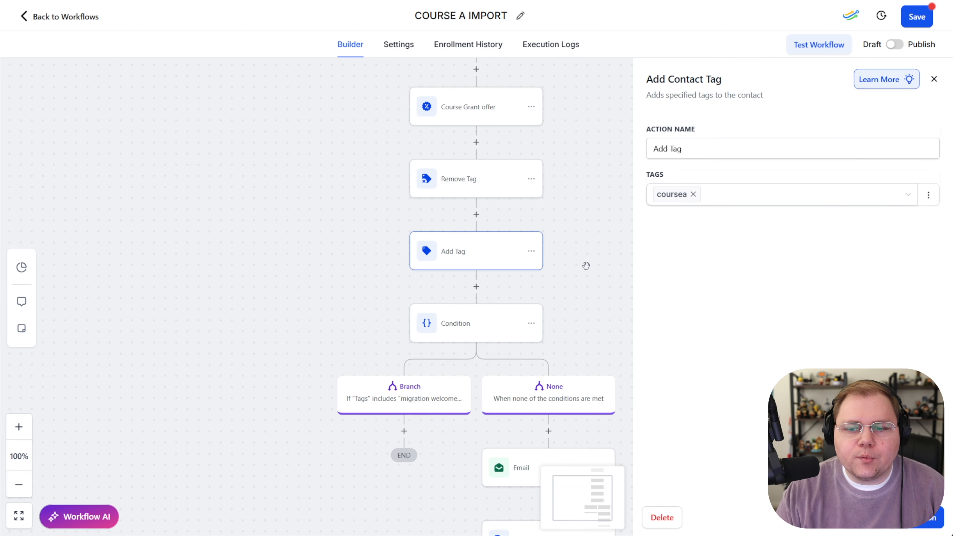
left_click(859, 517)
scroll(659, 341, "down", 3)
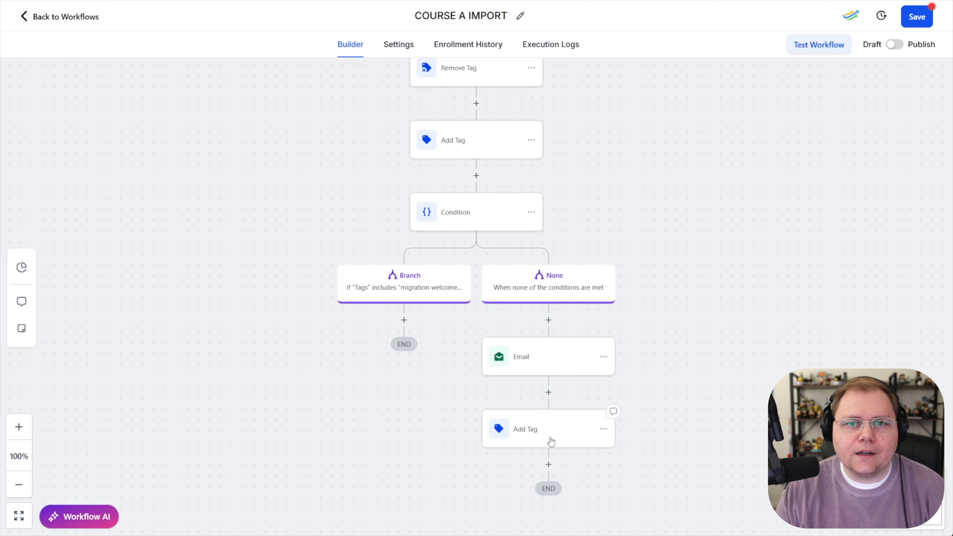
left_click(910, 17)
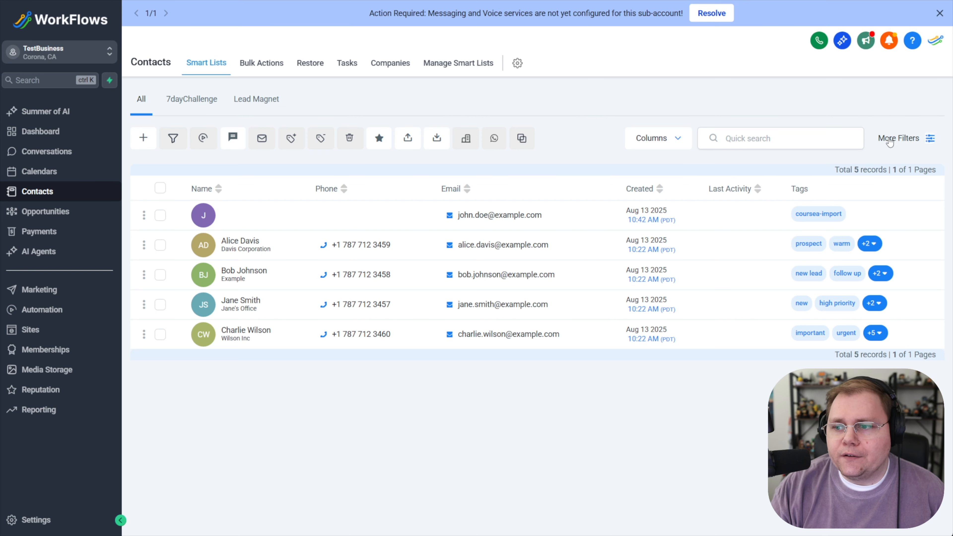
Filter the contacts list to those whose tag is communitya-import and close the filters panel
left_click(919, 138)
left_click(791, 70)
type("ta")
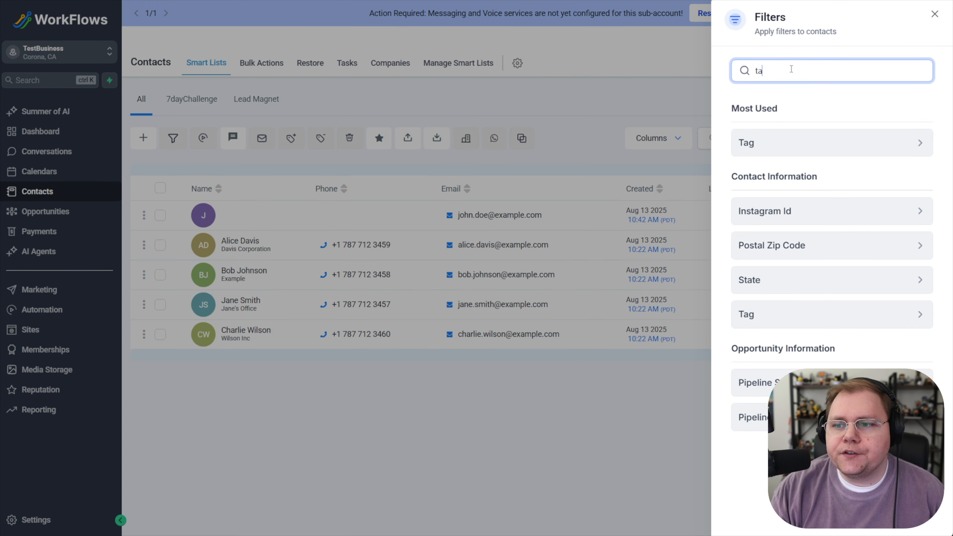
type("g")
left_click(771, 150)
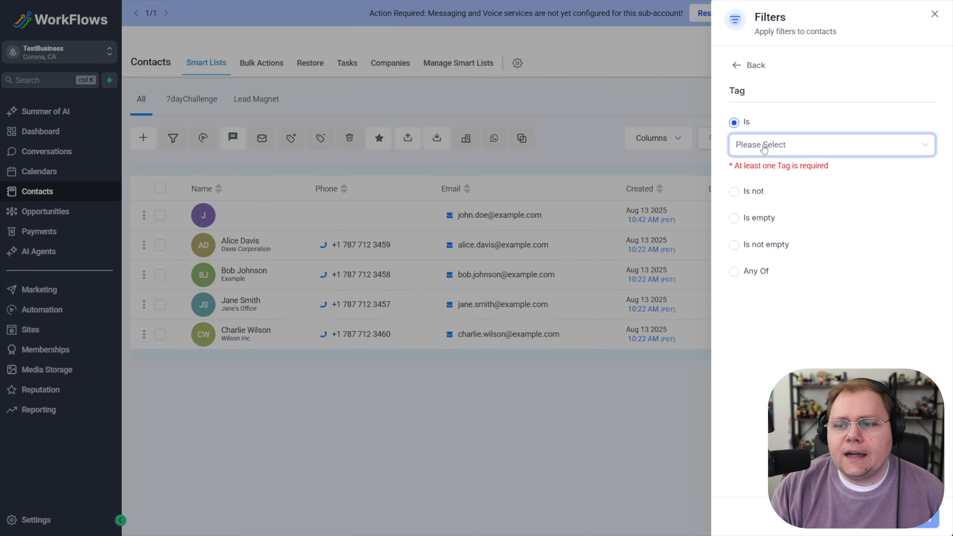
left_click(763, 149)
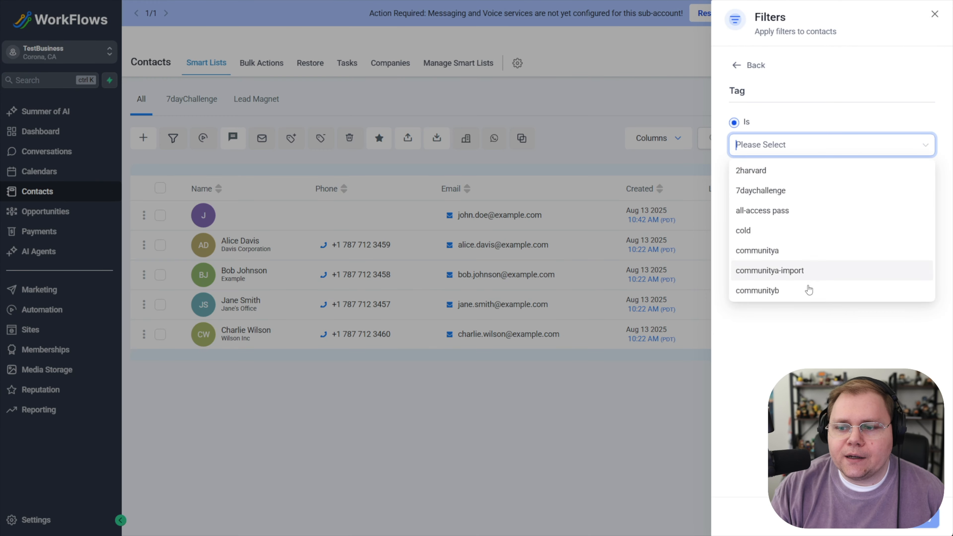
left_click(782, 275)
left_click(919, 518)
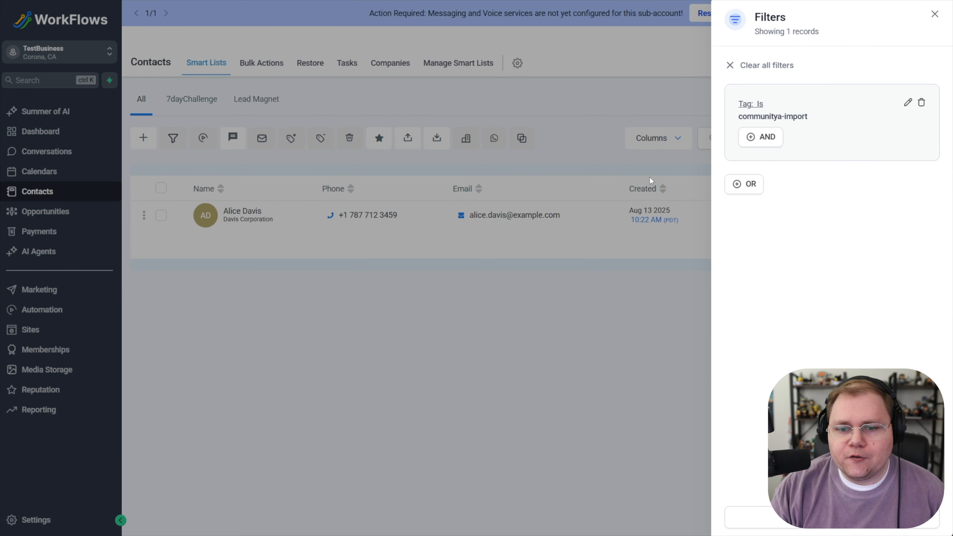
left_click(934, 14)
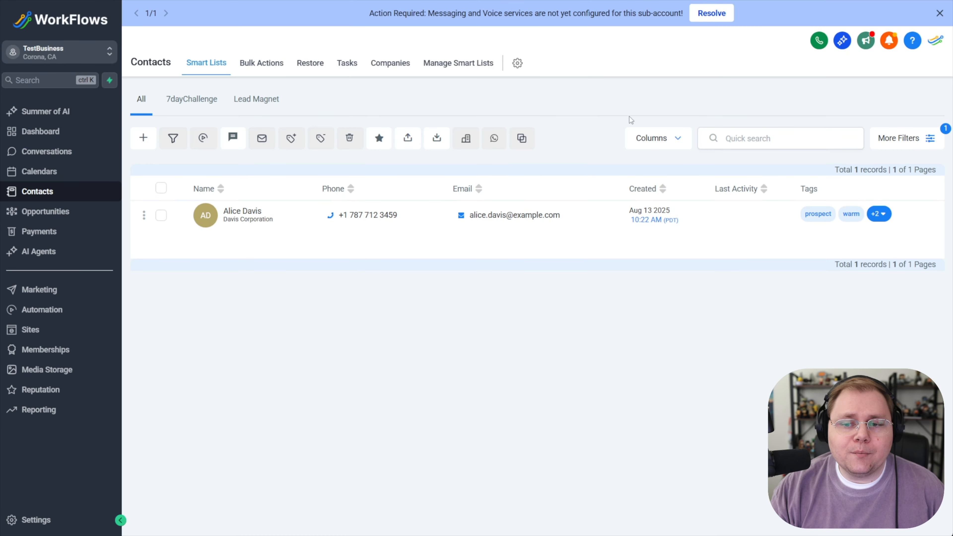
Start adding the filtered contact to the COURSE A IMPORT workflow with action name IMPORT TO COURSE A
left_click(161, 188)
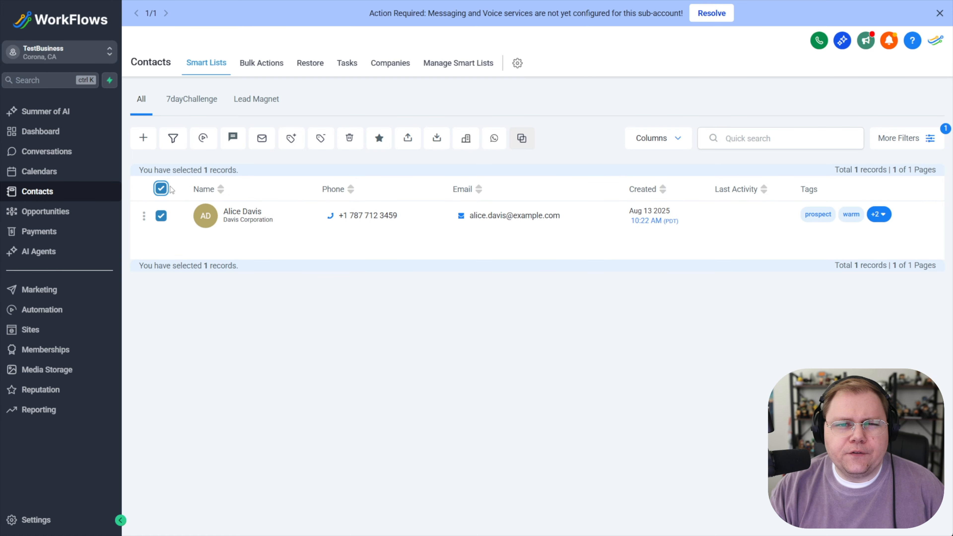
left_click_drag(208, 171, 242, 173)
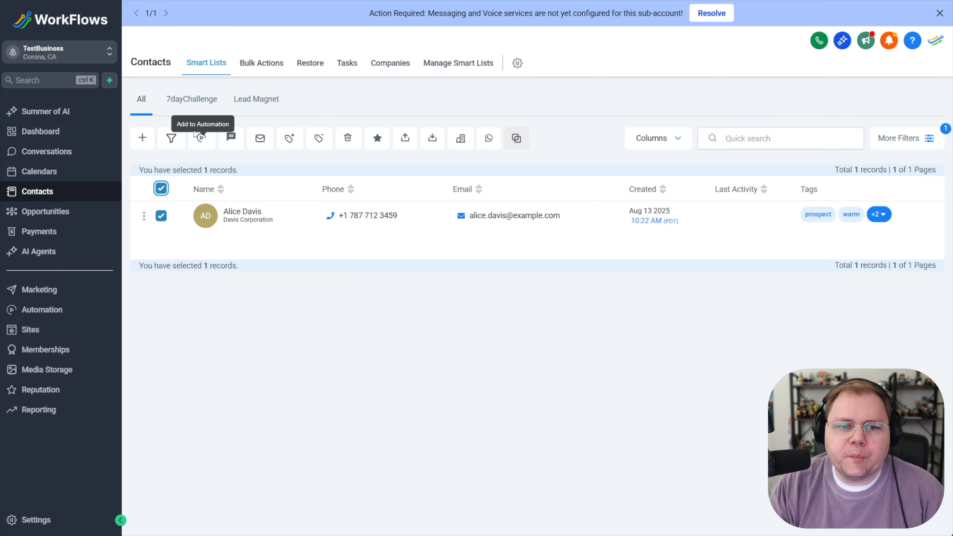
left_click(201, 138)
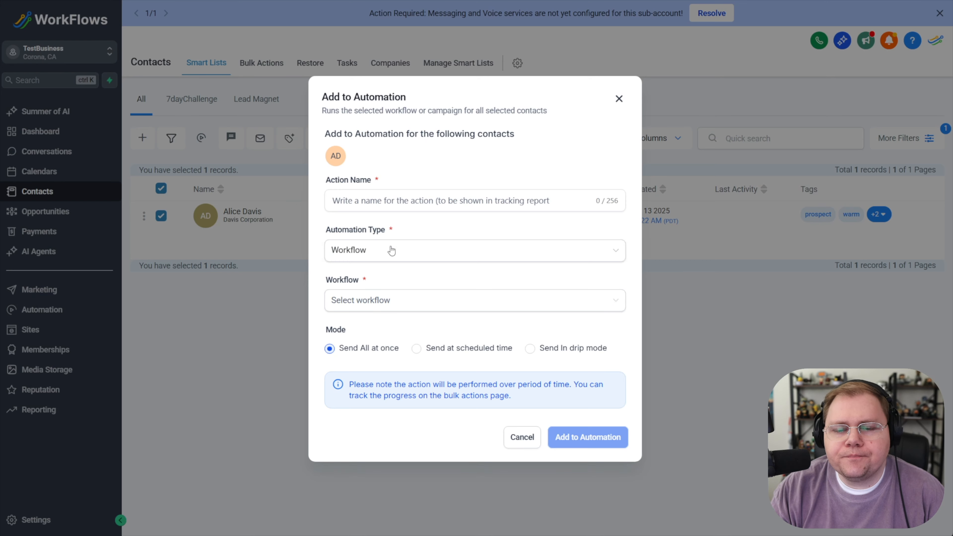
left_click(374, 203)
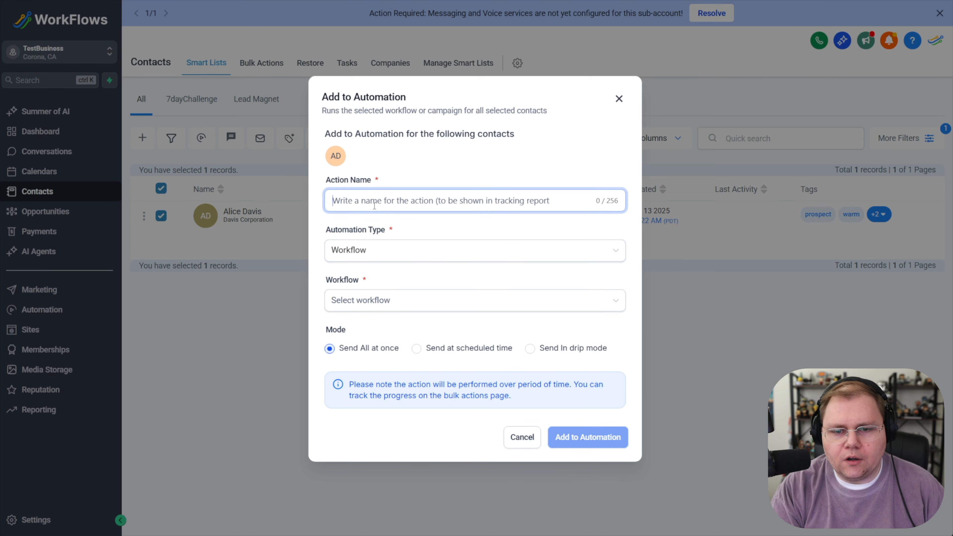
type("IMPORT TO COURSE A")
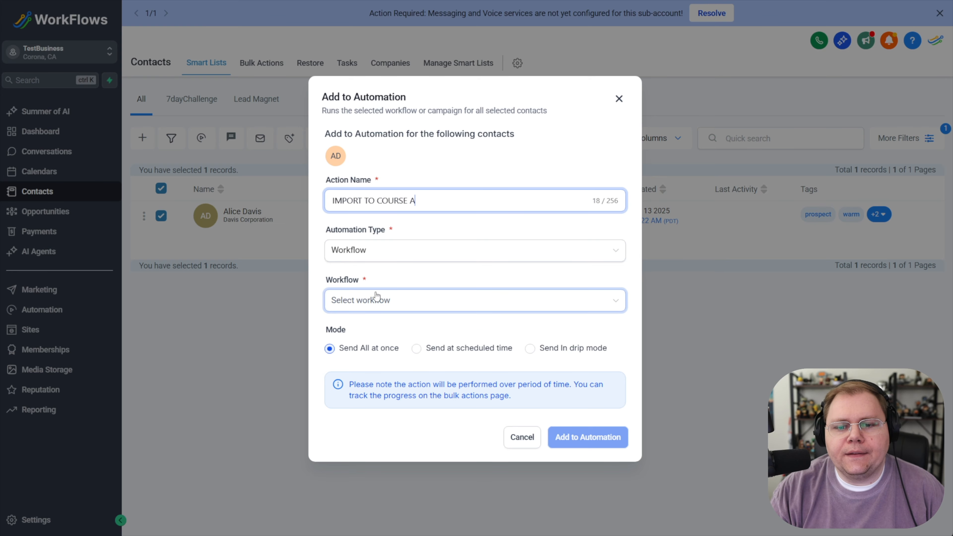
left_click(375, 302)
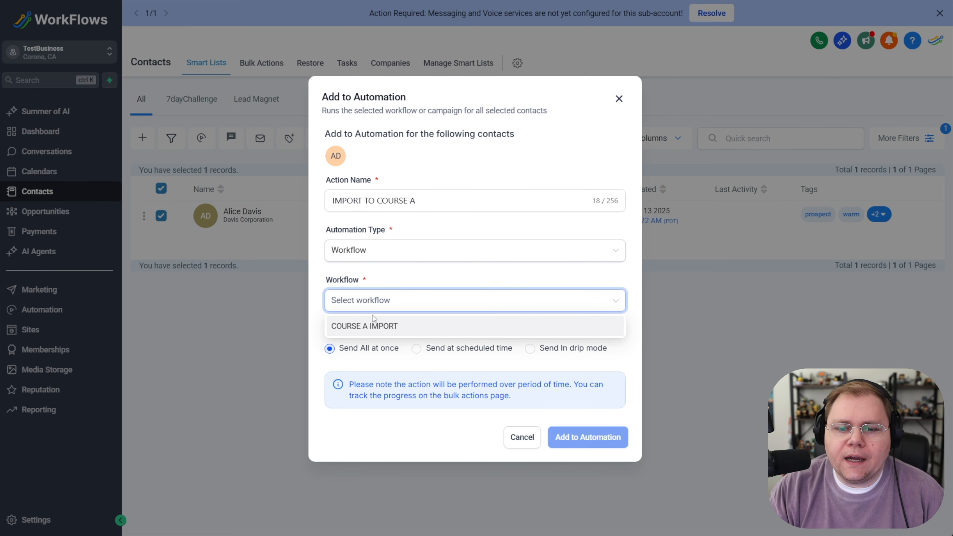
left_click(365, 332)
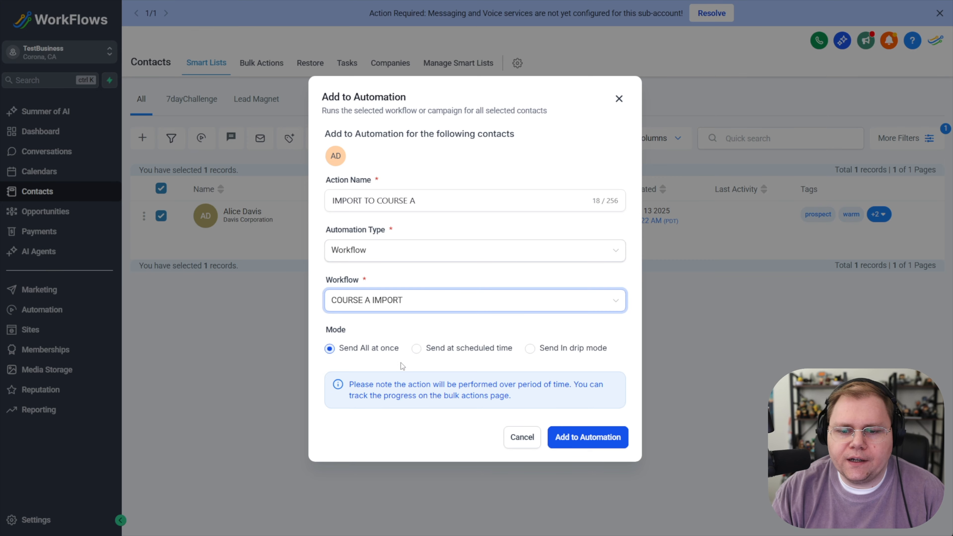
Select Send In drip mode and review its batch settings, then close the dialog and clear the selection
left_click(532, 352)
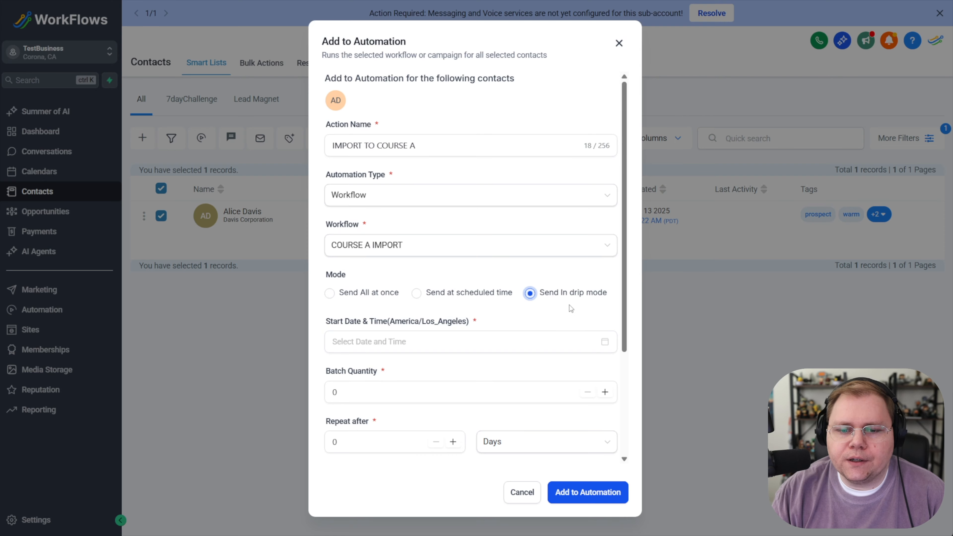
left_click(387, 391)
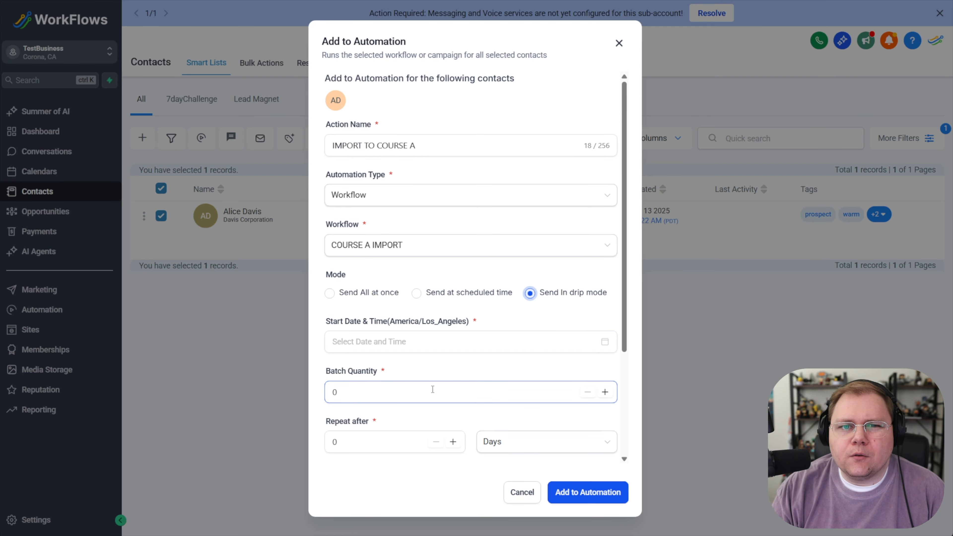
left_click(518, 445)
left_click(410, 479)
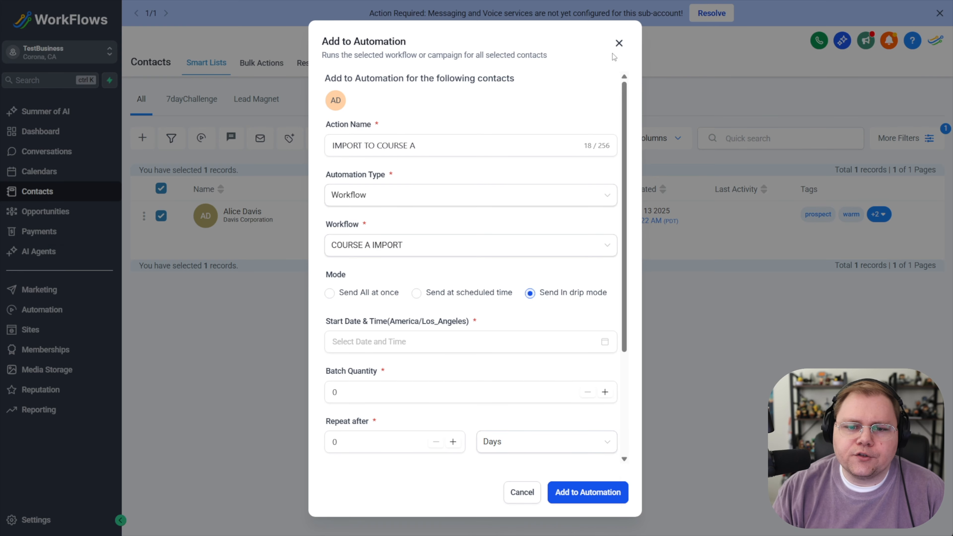
left_click(622, 43)
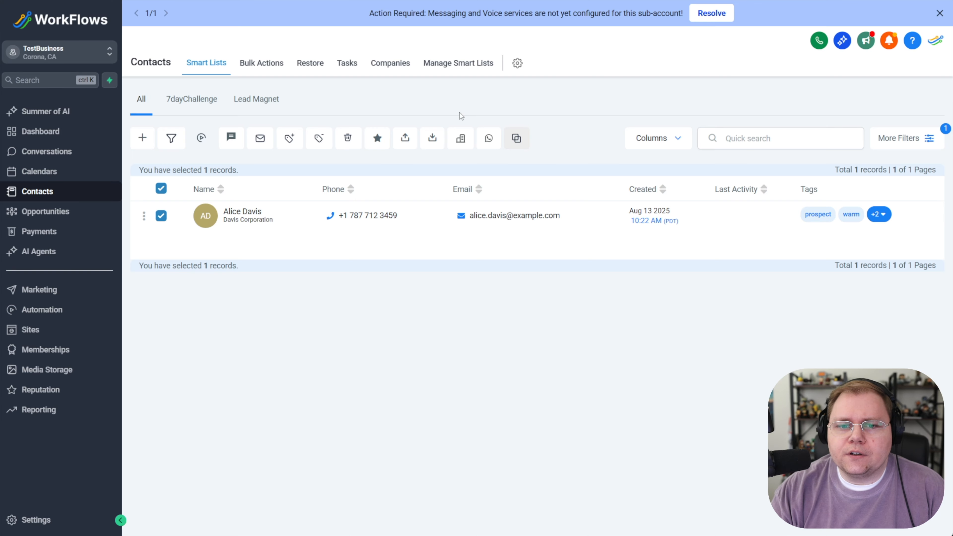
left_click(161, 188)
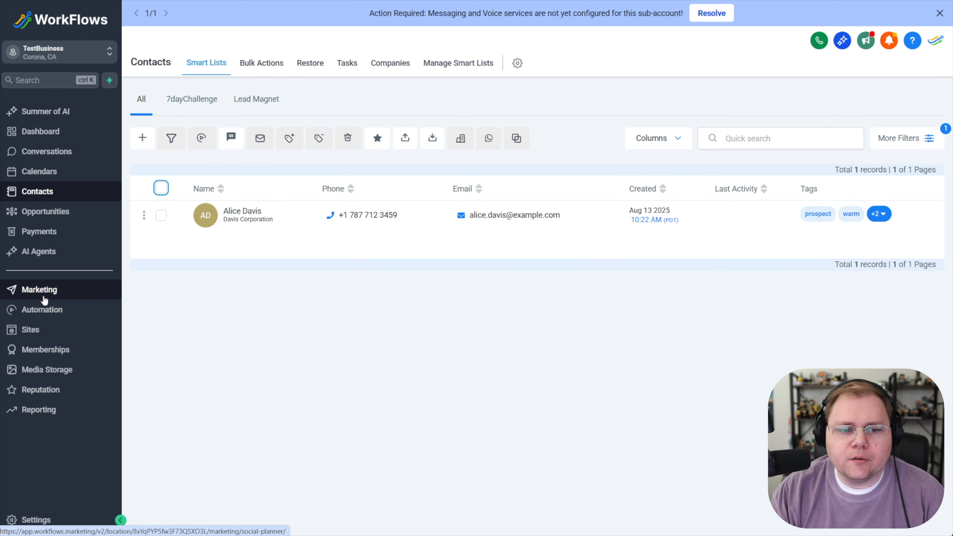
Open the COURSE A IMPORT workflow's enrollment history and open the enrolled contact's record
left_click(46, 310)
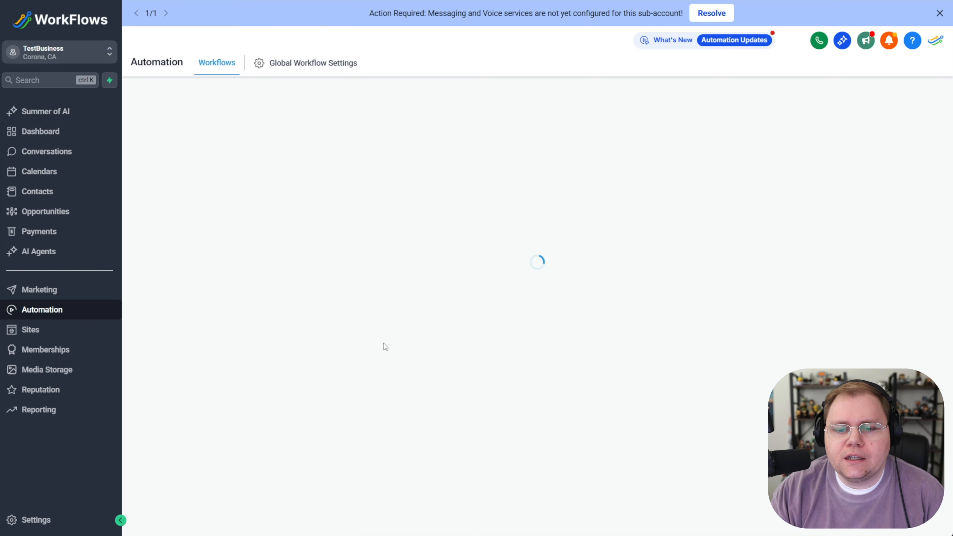
left_click(422, 415)
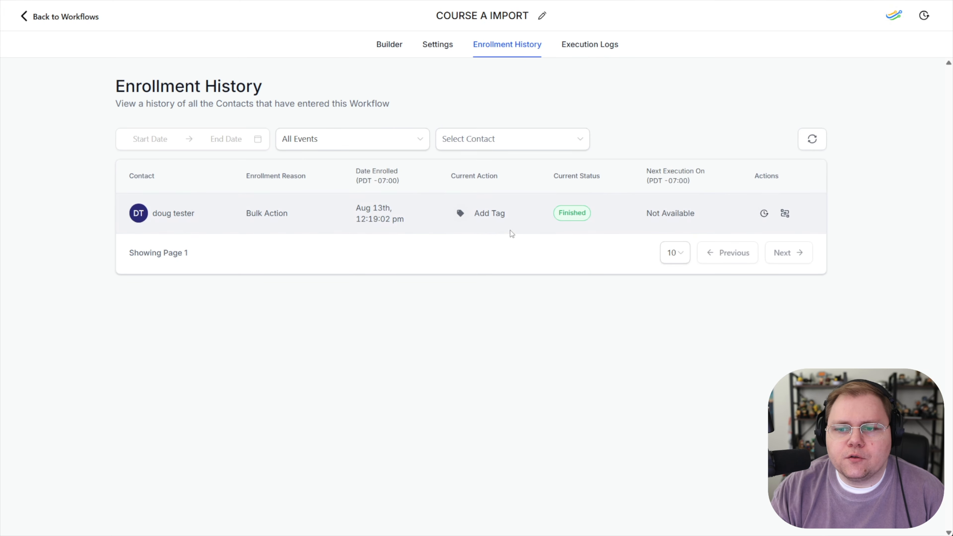
left_click(177, 217)
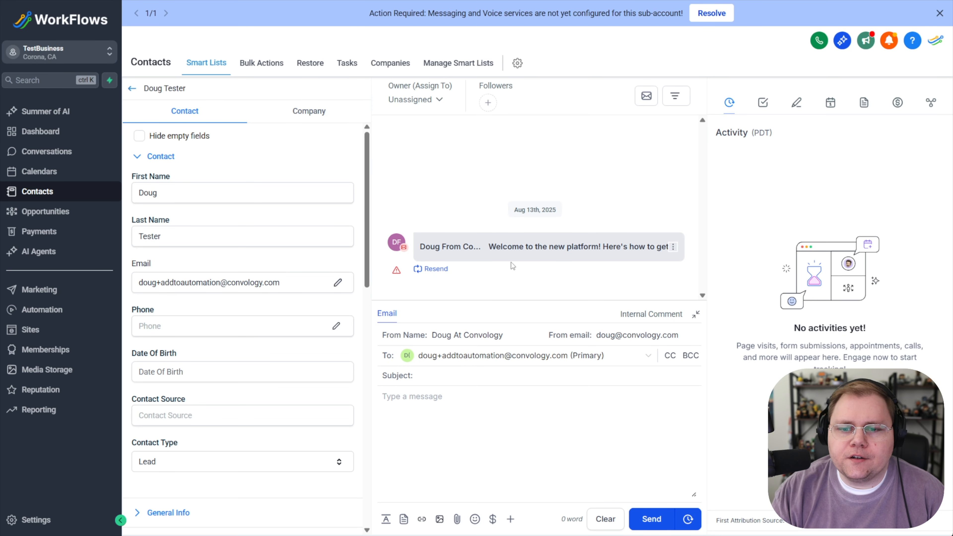
Inspect the contact's delivered welcome email, then review their tags, course offers and community groups in the contact details
left_click(485, 255)
scroll(502, 272, "up", 1)
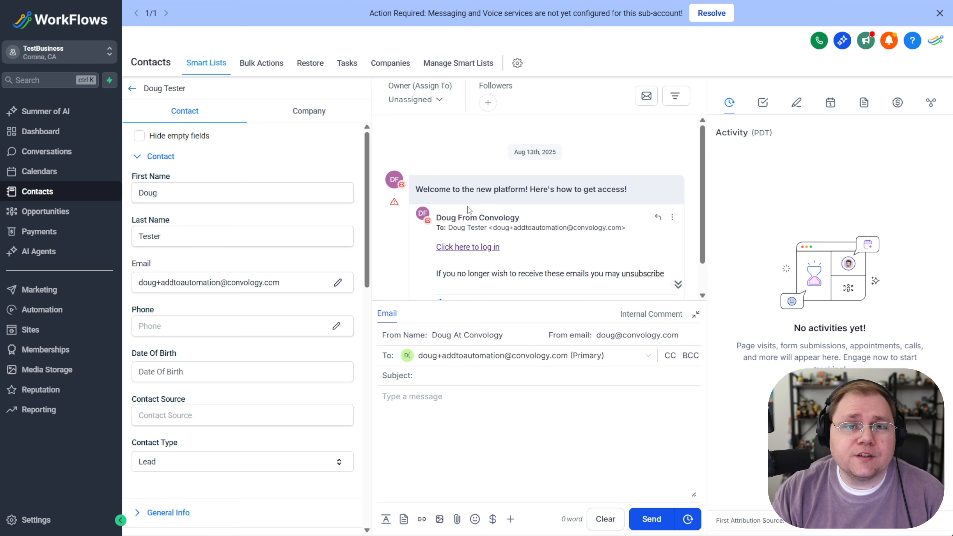
scroll(296, 225, "down", 10)
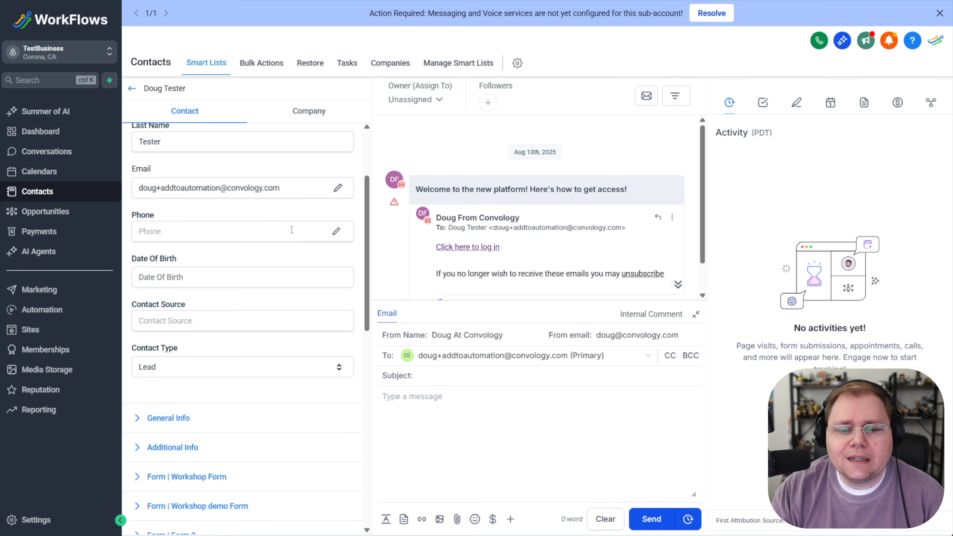
scroll(241, 307, "down", 1)
scroll(241, 308, "down", 2)
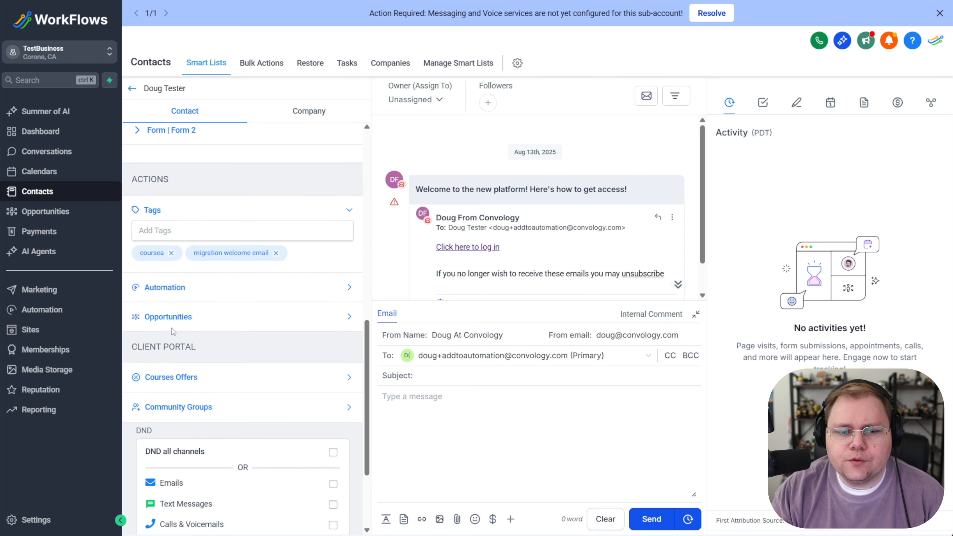
left_click(184, 378)
scroll(292, 355, "down", 2)
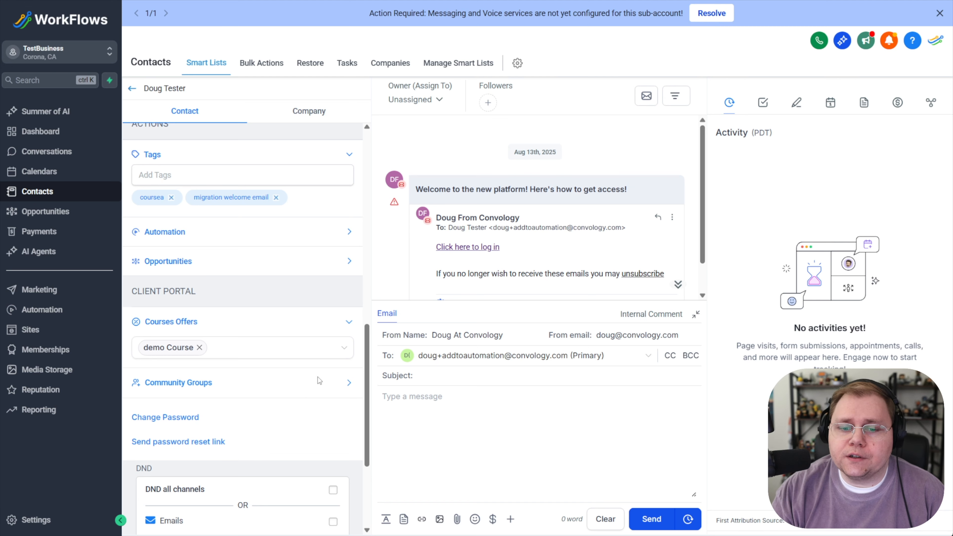
left_click(349, 383)
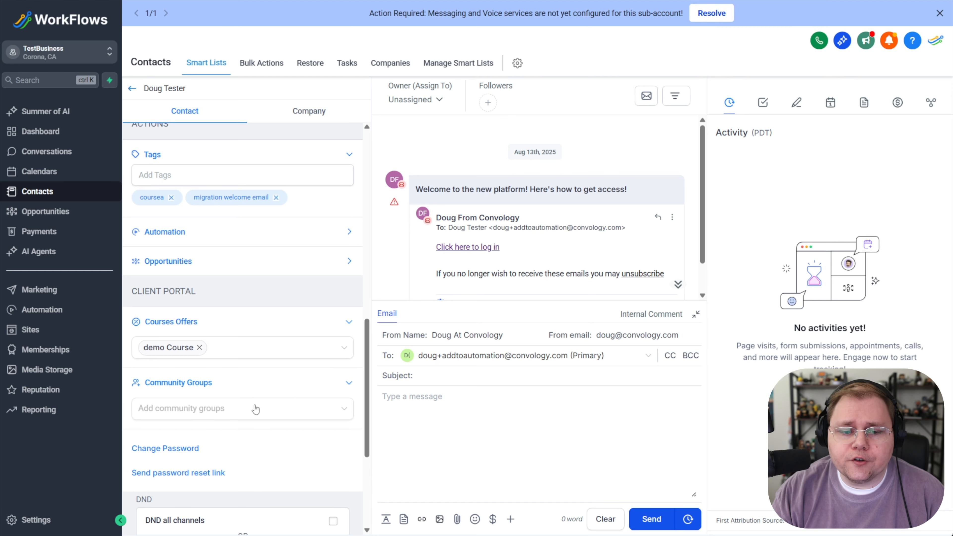